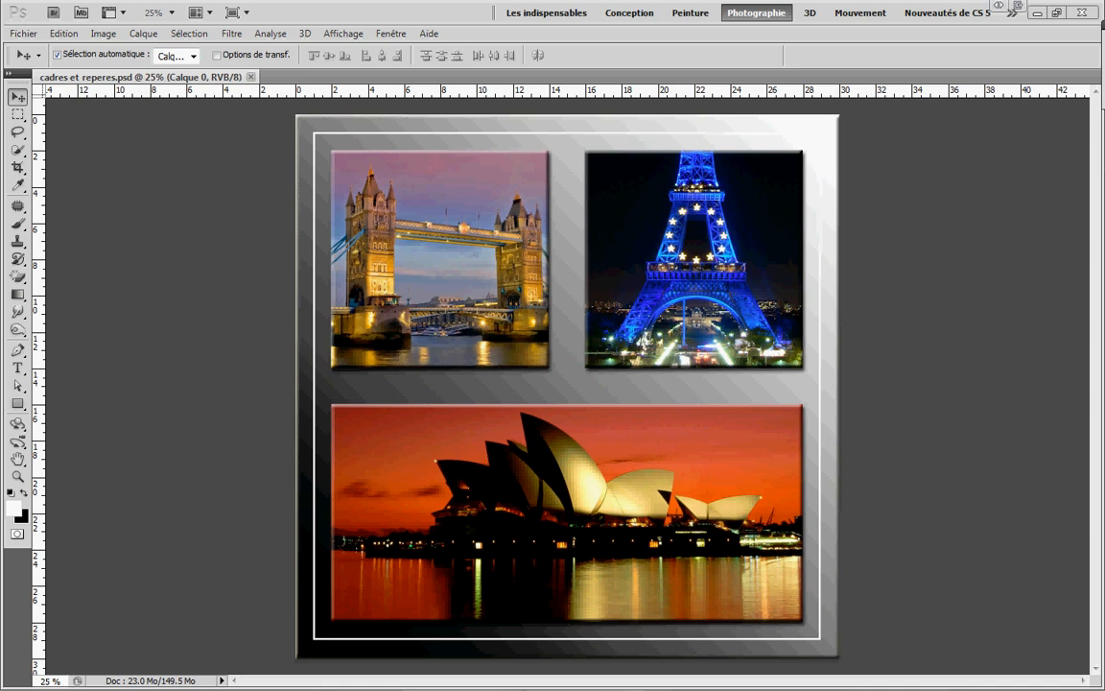
# Close cadres et reperes.psd and create a white 30 x 30 cm RGB document at 240 pixels per inch
pyautogui.click(249, 78)
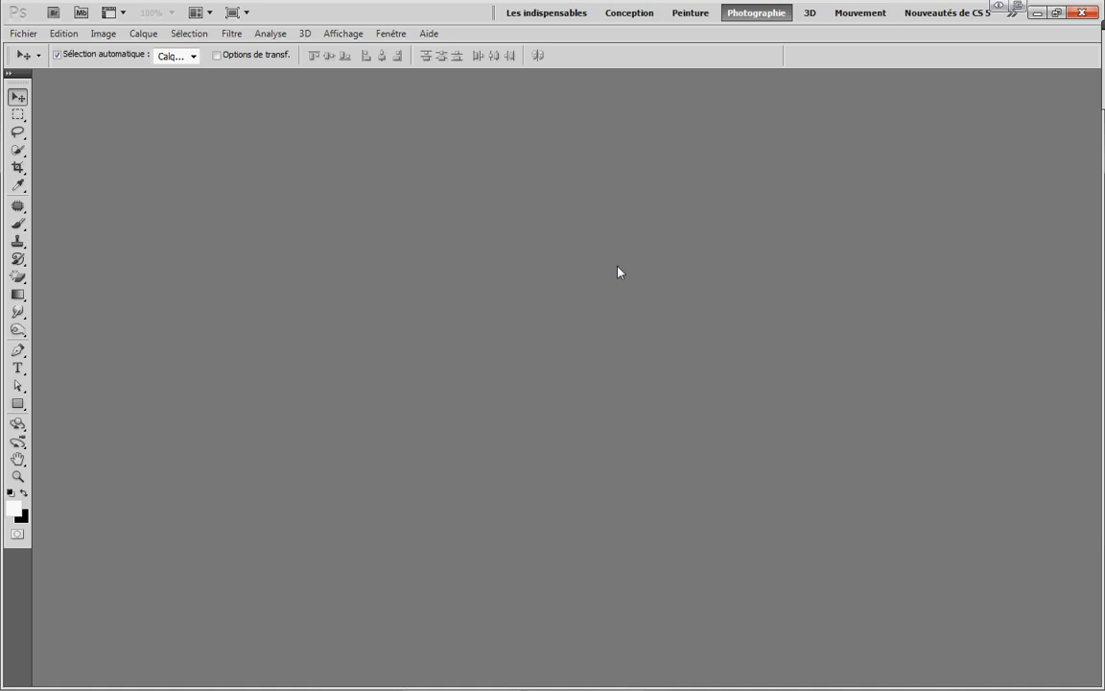
pyautogui.click(19, 35)
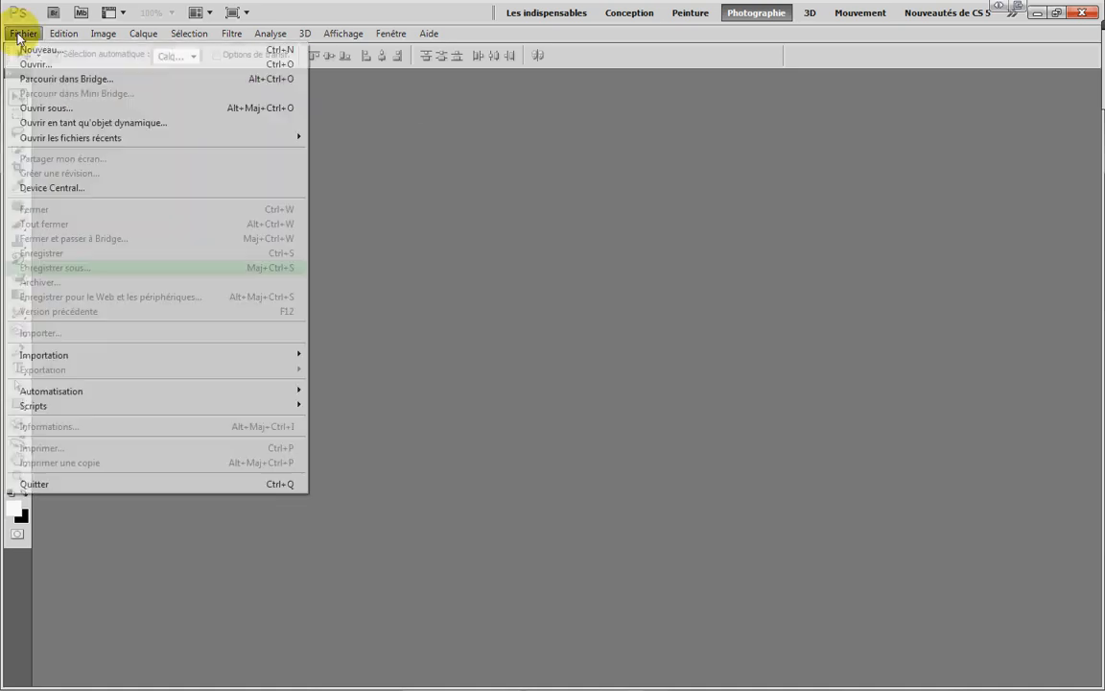
pyautogui.click(50, 51)
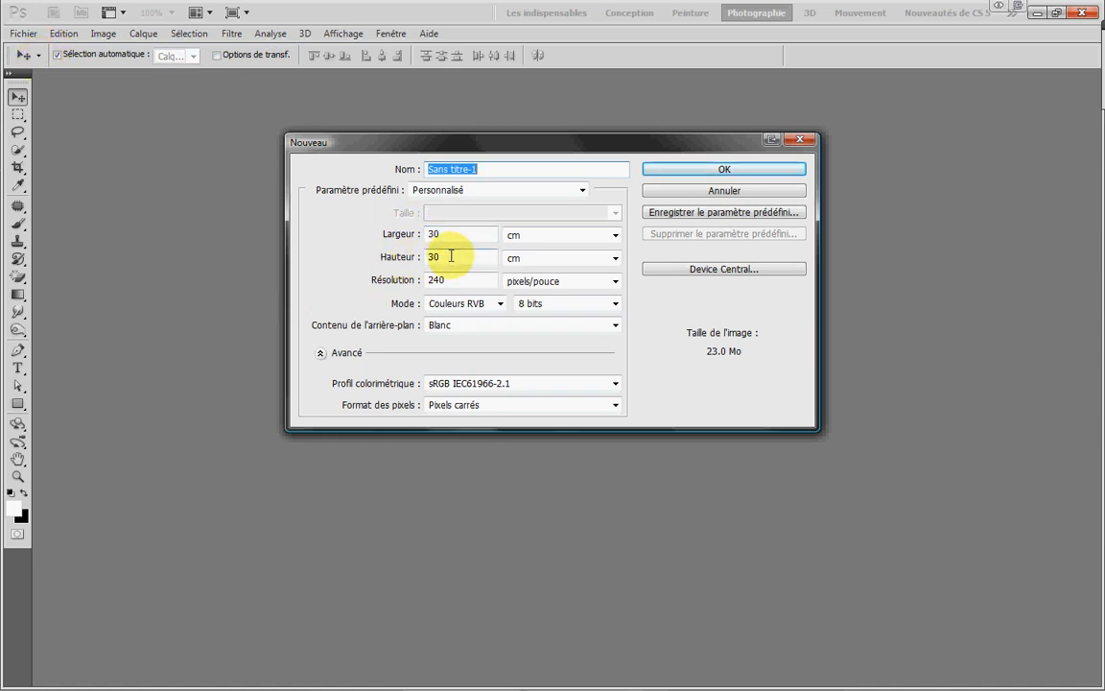
pyautogui.click(744, 171)
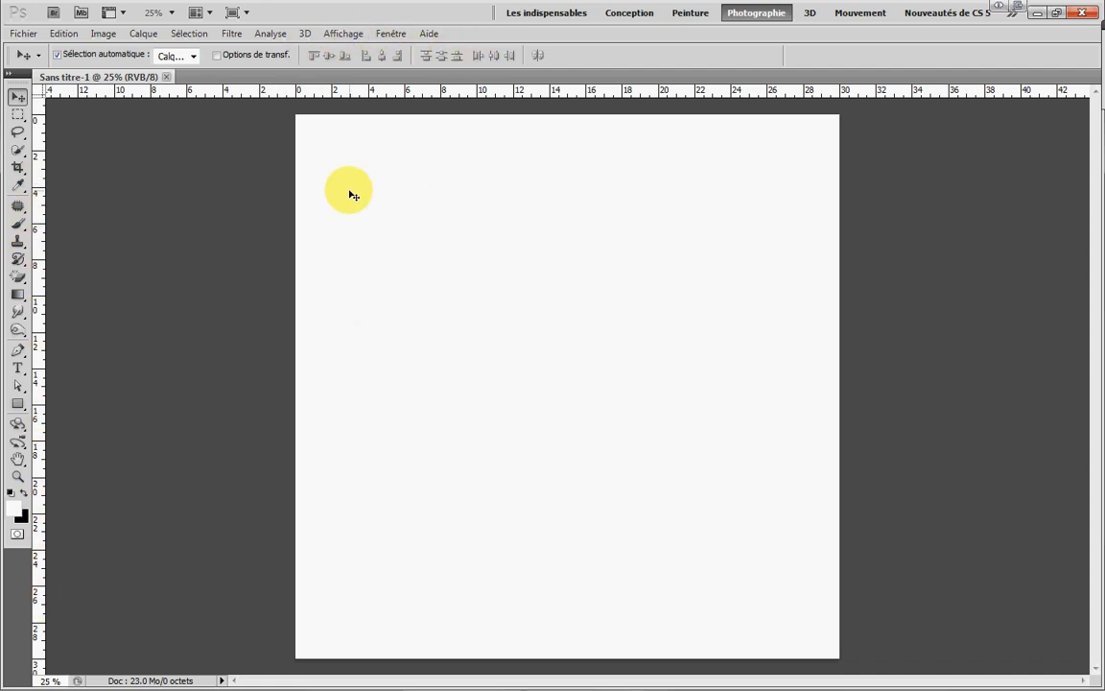
# Hide the rulers around the blank document and display them again
pyautogui.click(337, 35)
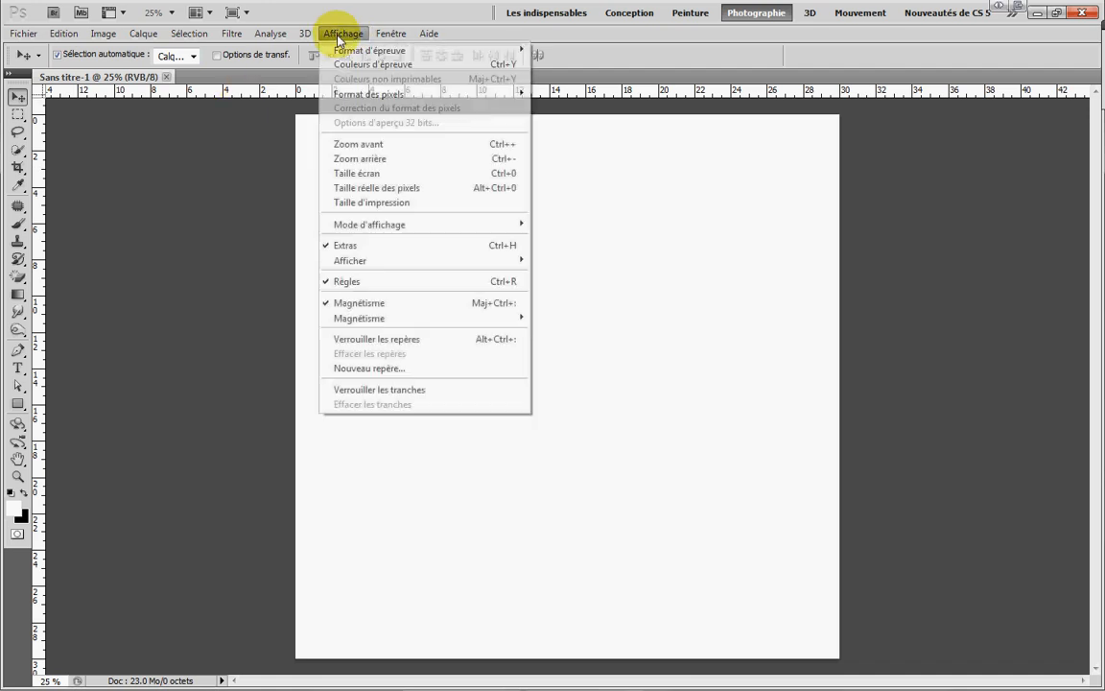
pyautogui.click(347, 284)
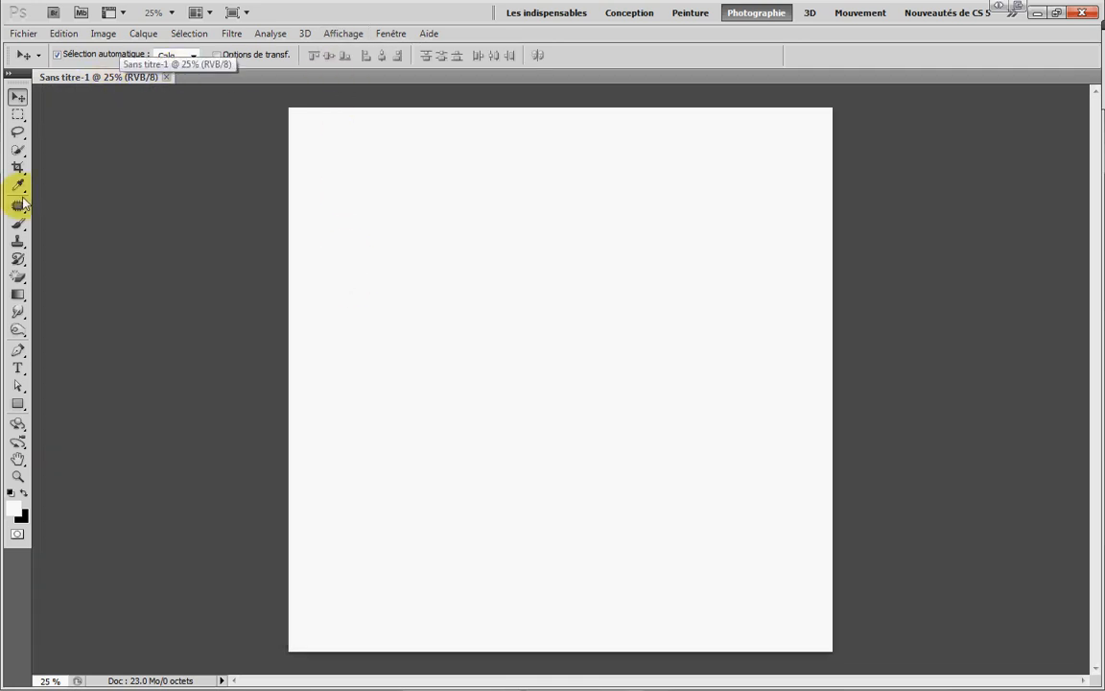
pyautogui.click(338, 33)
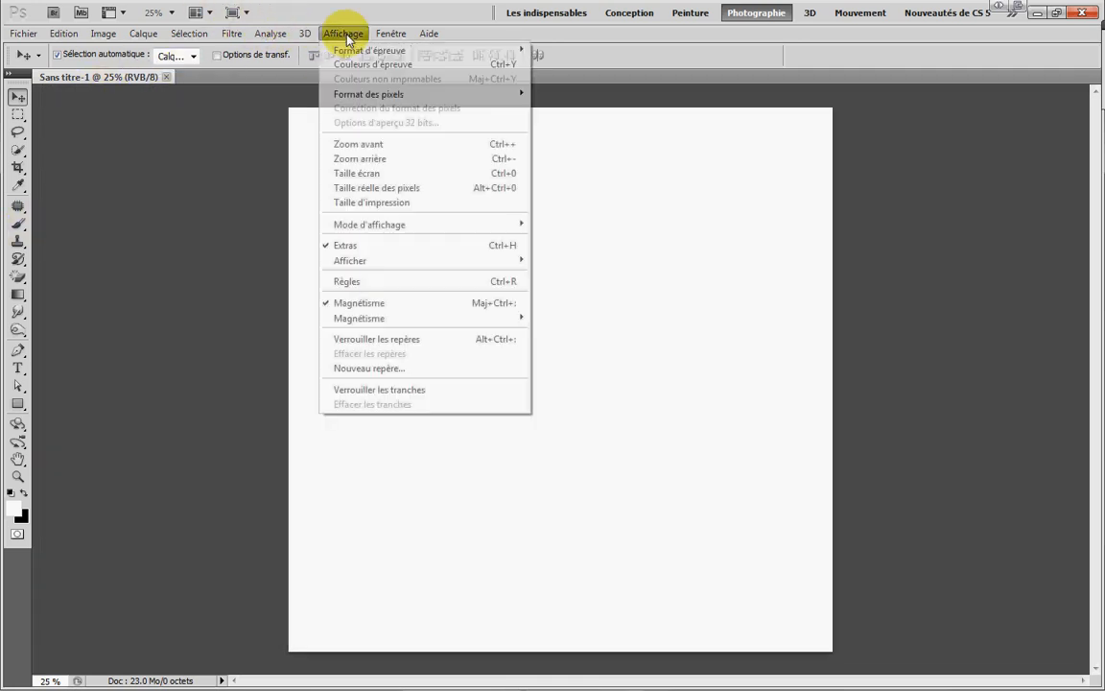
pyautogui.click(346, 281)
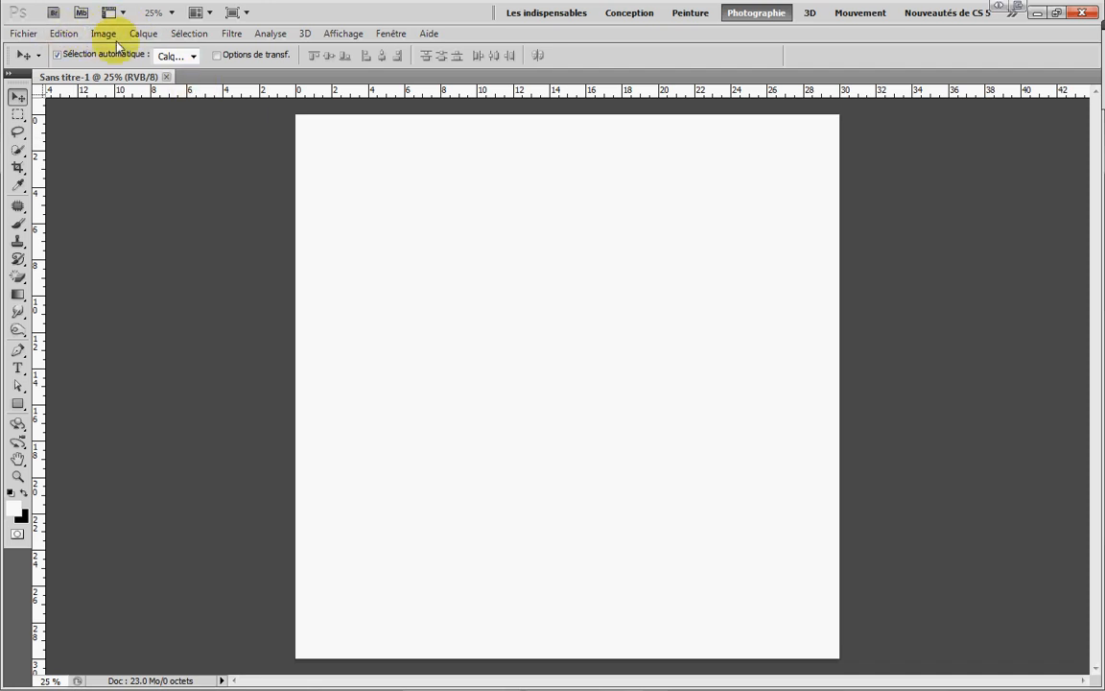
# Set the grid spacing unit to % in the guides, grid and slices preferences
pyautogui.click(63, 33)
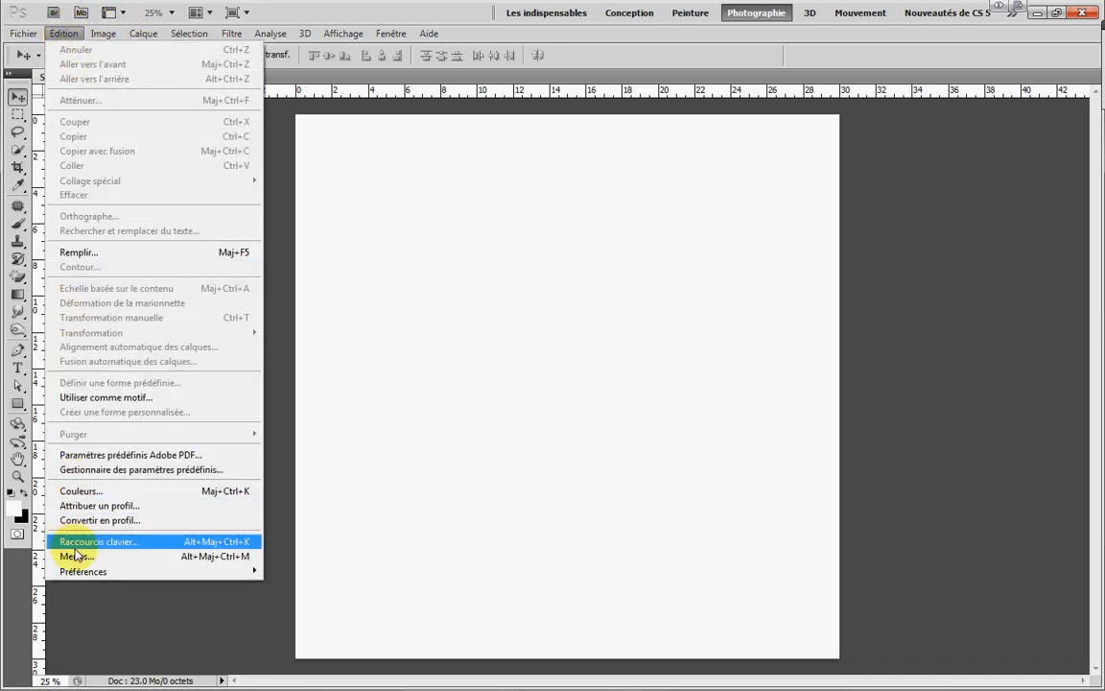
pyautogui.moveTo(74, 573)
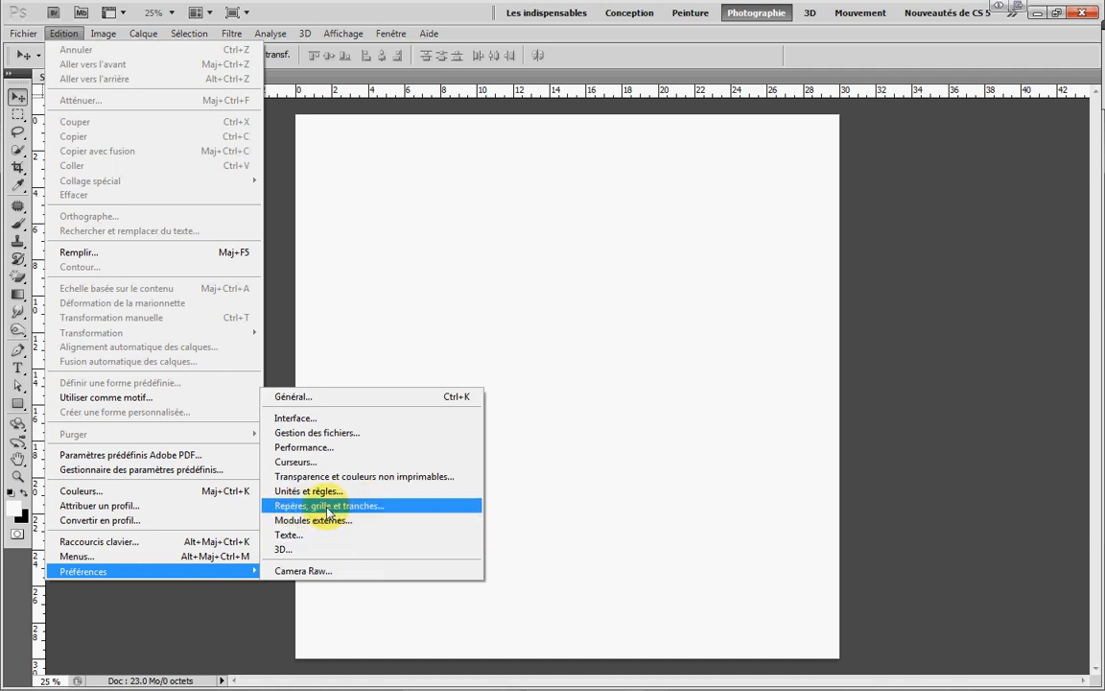
pyautogui.click(315, 91)
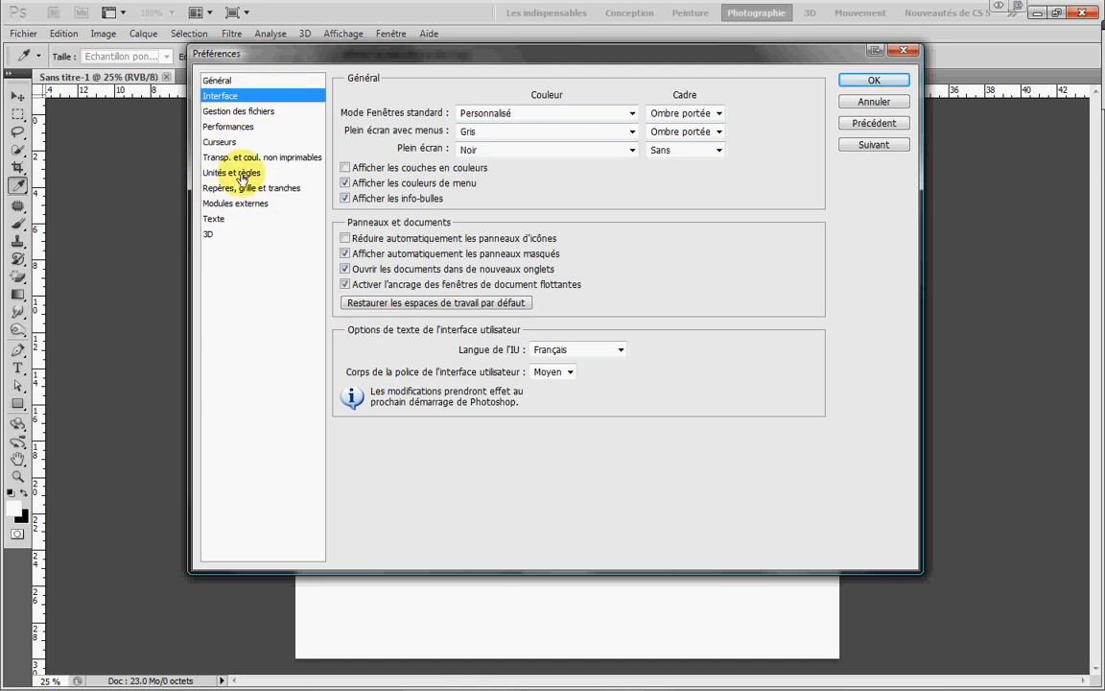
pyautogui.click(243, 175)
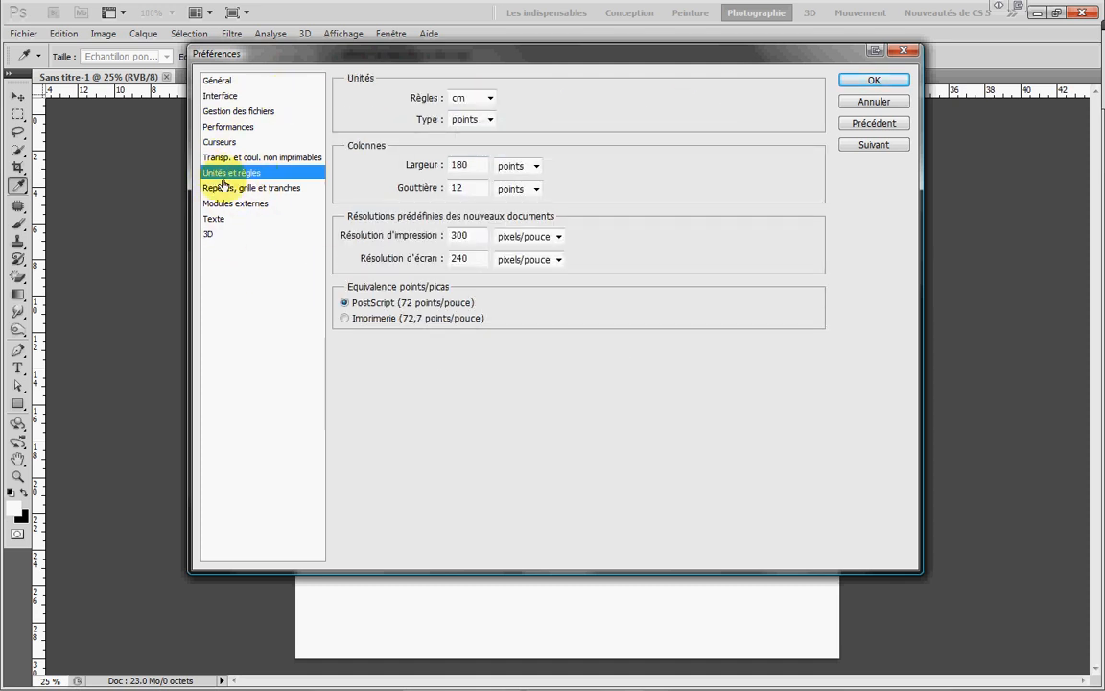
pyautogui.click(214, 191)
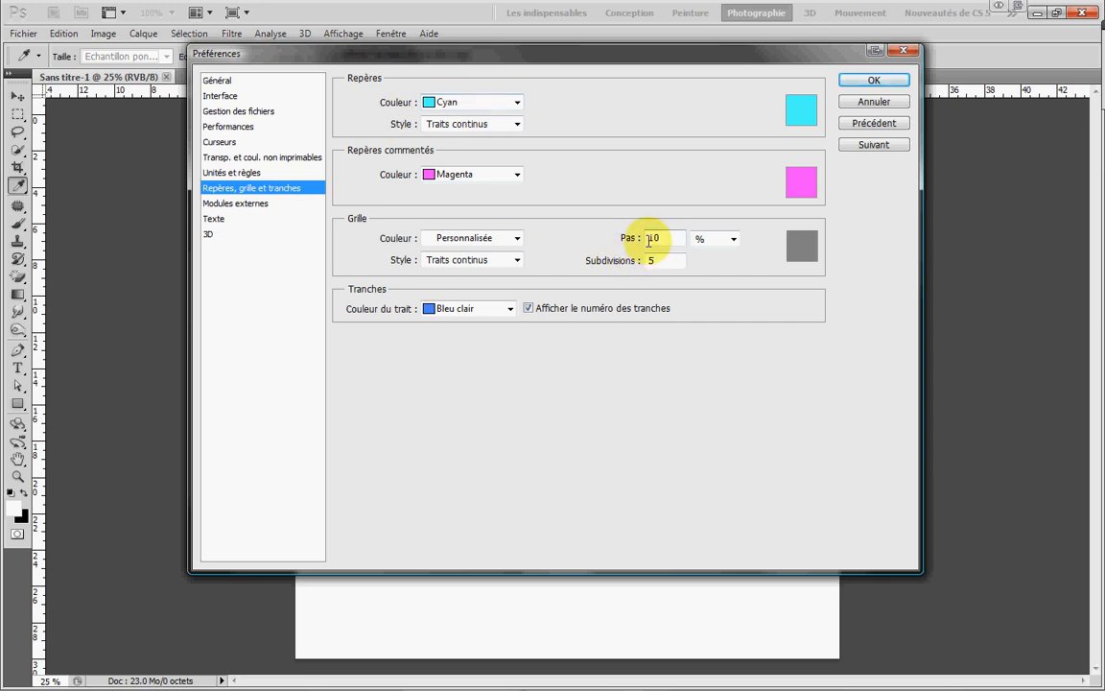
pyautogui.click(733, 239)
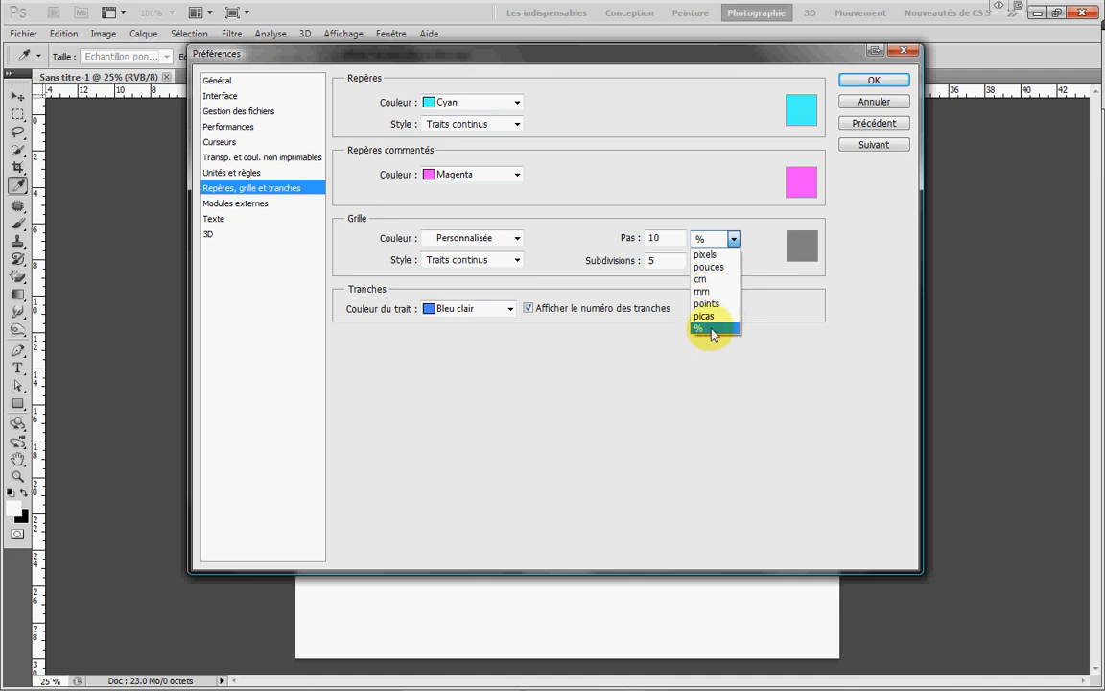
pyautogui.click(710, 330)
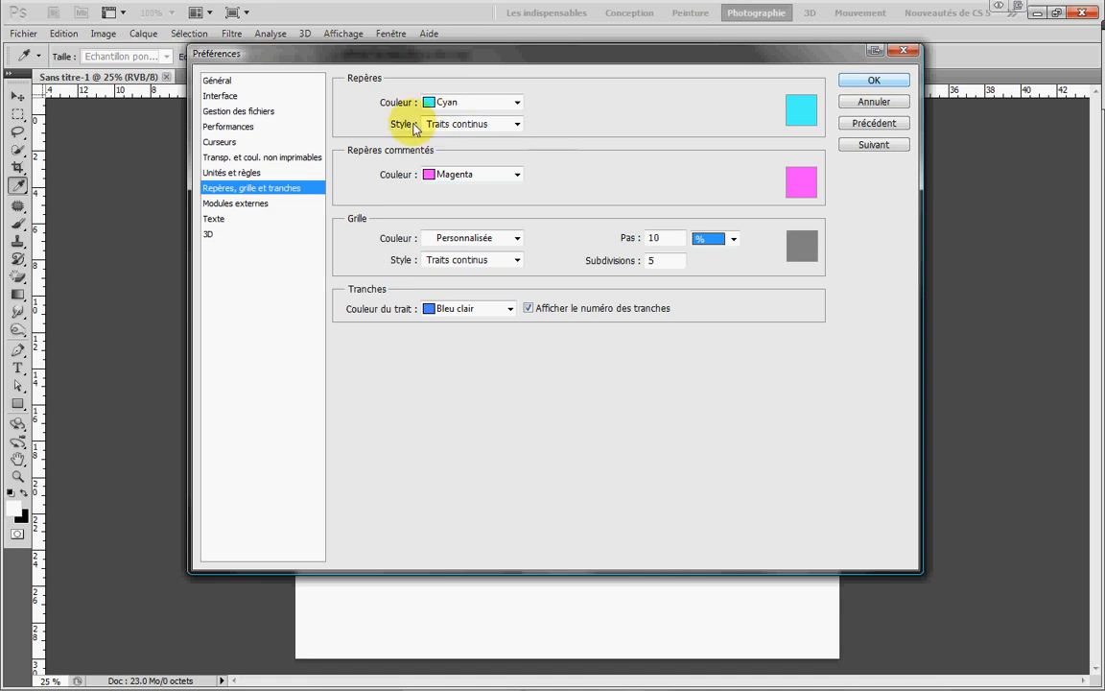
# Review the performance, cursor, and units and rulers preferences, then accept the preferences
pyautogui.click(221, 111)
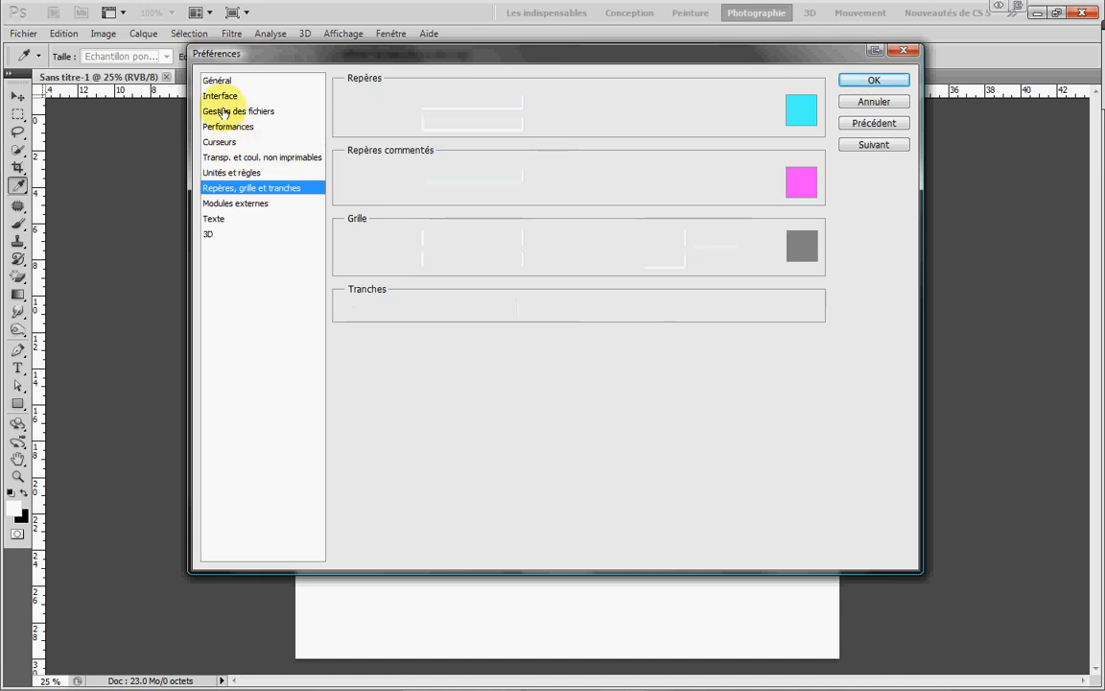
pyautogui.click(216, 128)
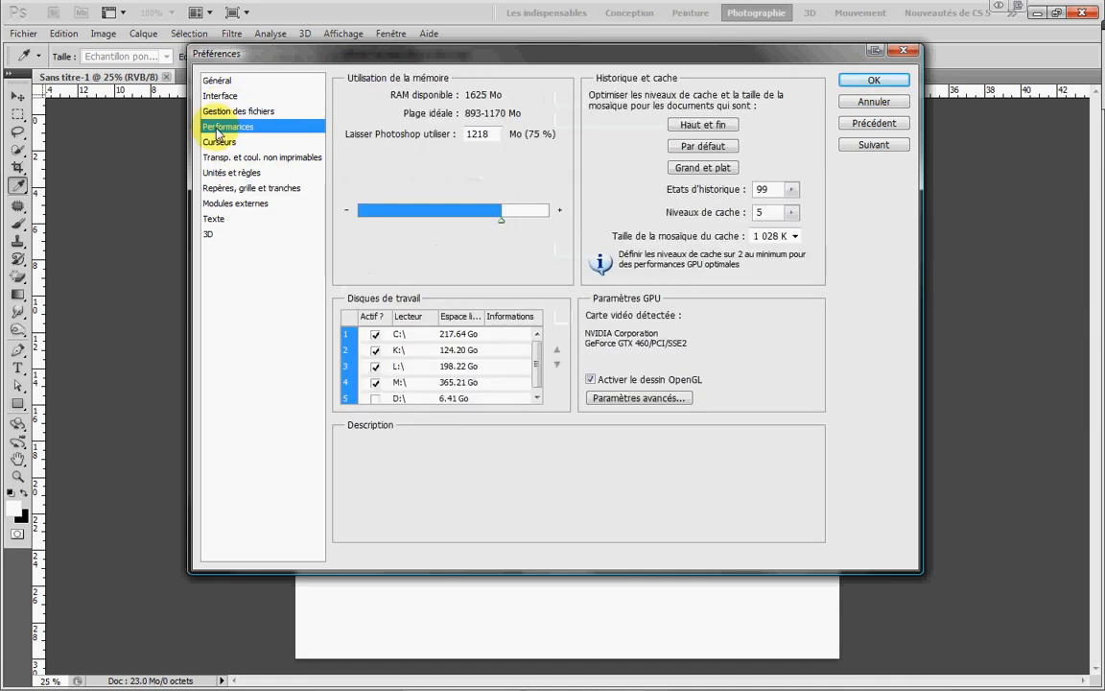
pyautogui.click(217, 142)
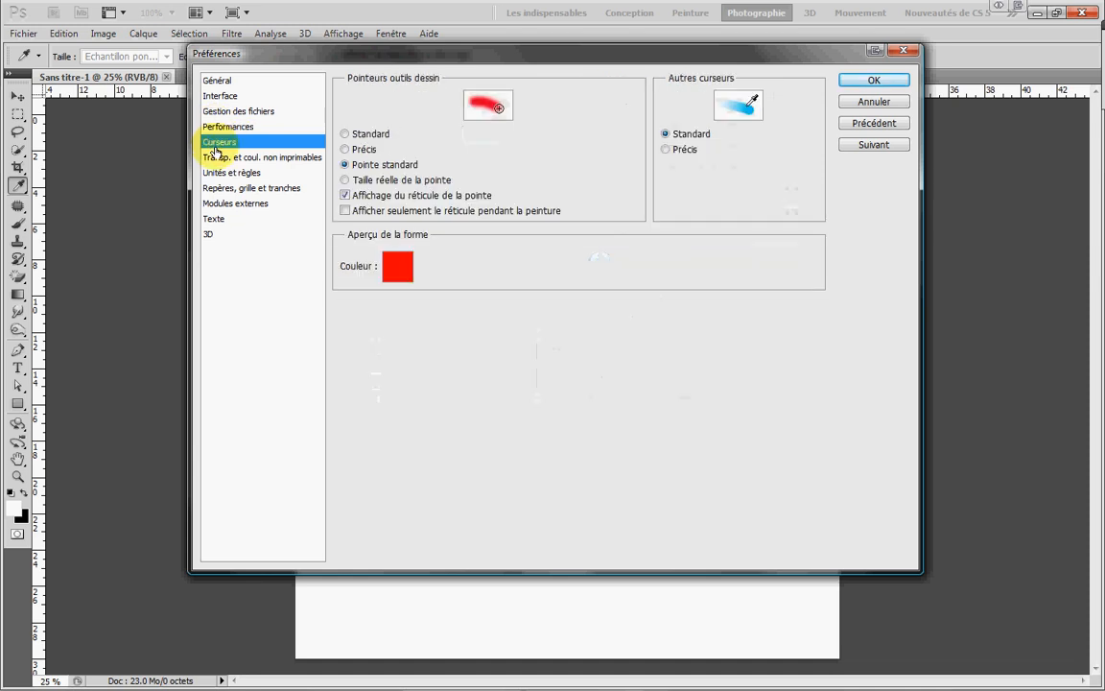
pyautogui.click(217, 173)
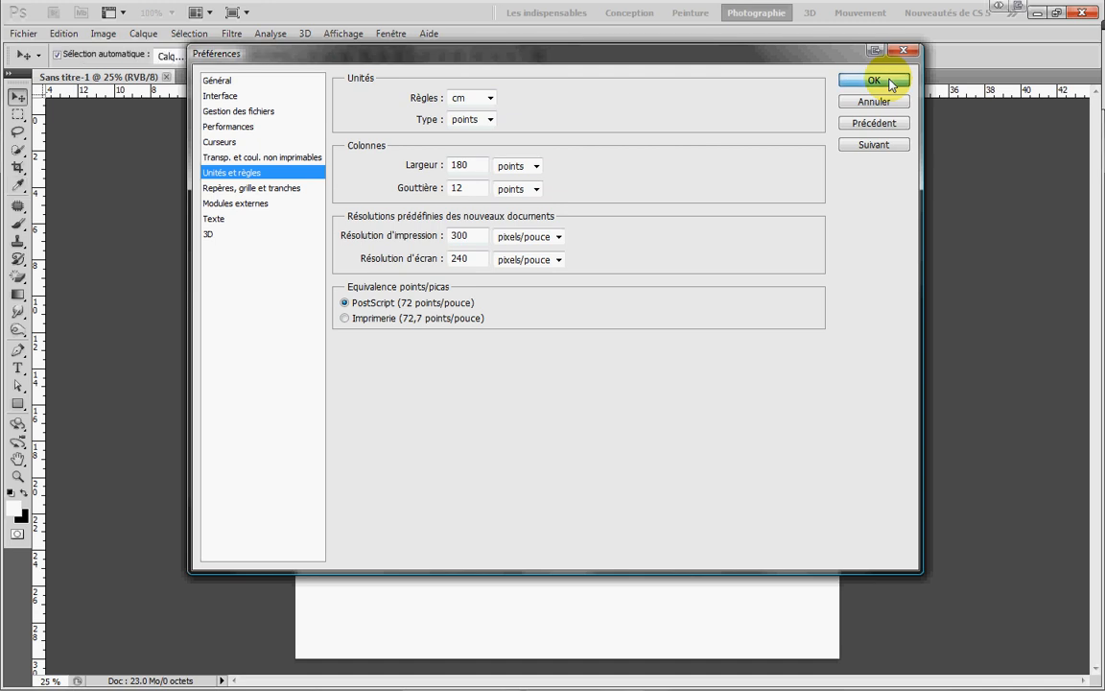
pyautogui.click(891, 81)
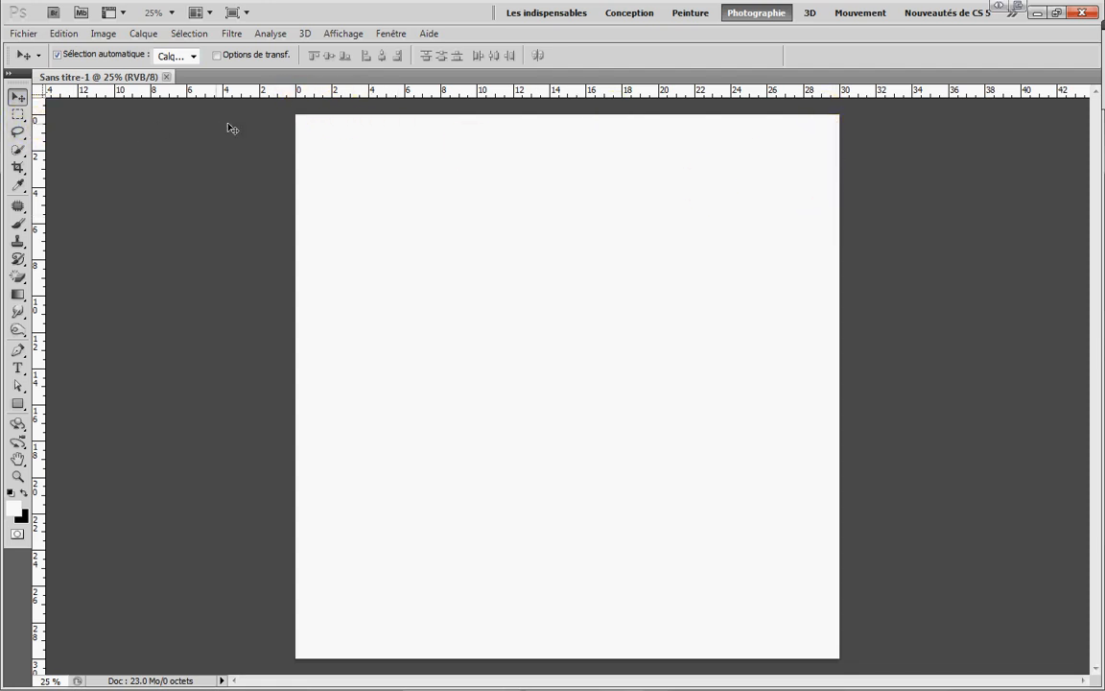
# Change the ruler units from centimetres to %
pyautogui.click(301, 123)
pyautogui.rightClick(168, 93)
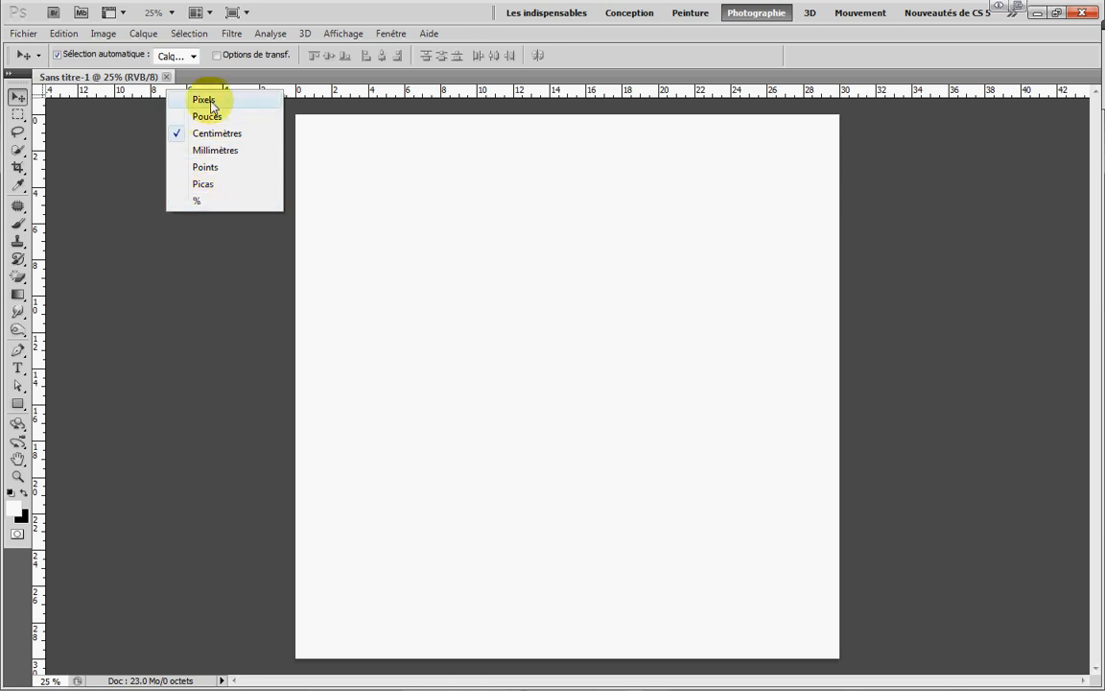
pyautogui.click(208, 203)
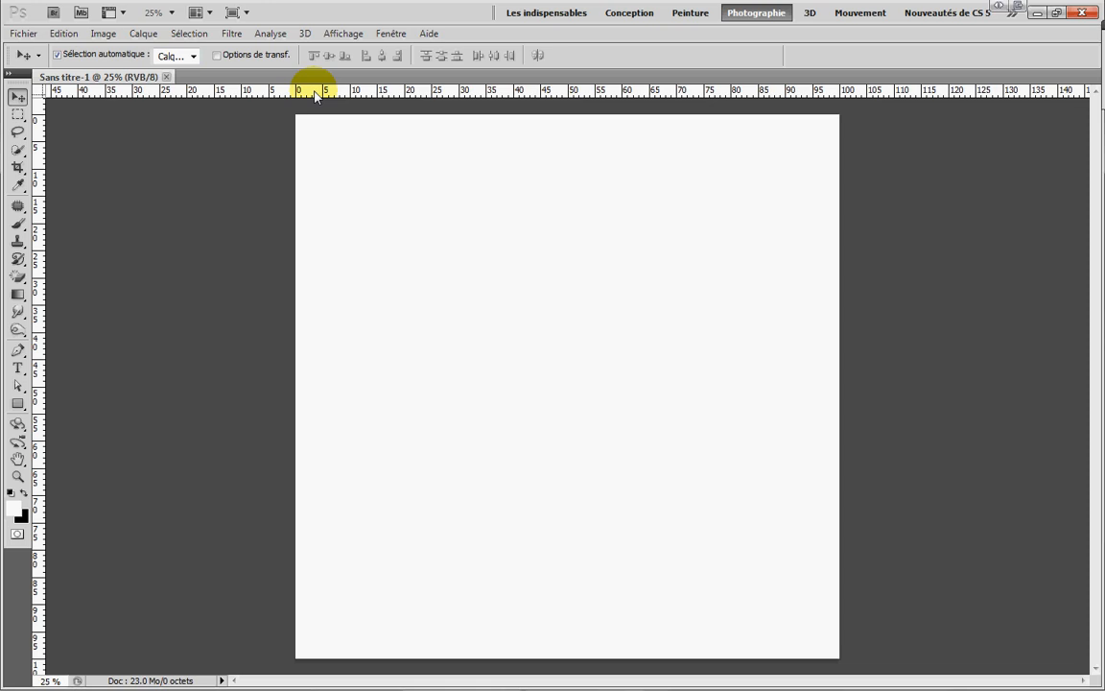
# Place a horizontal guide at about 5 % and vertical guides at about 30 % and 16 % on the blank page
pyautogui.moveTo(315, 94); pyautogui.dragTo(321, 142)
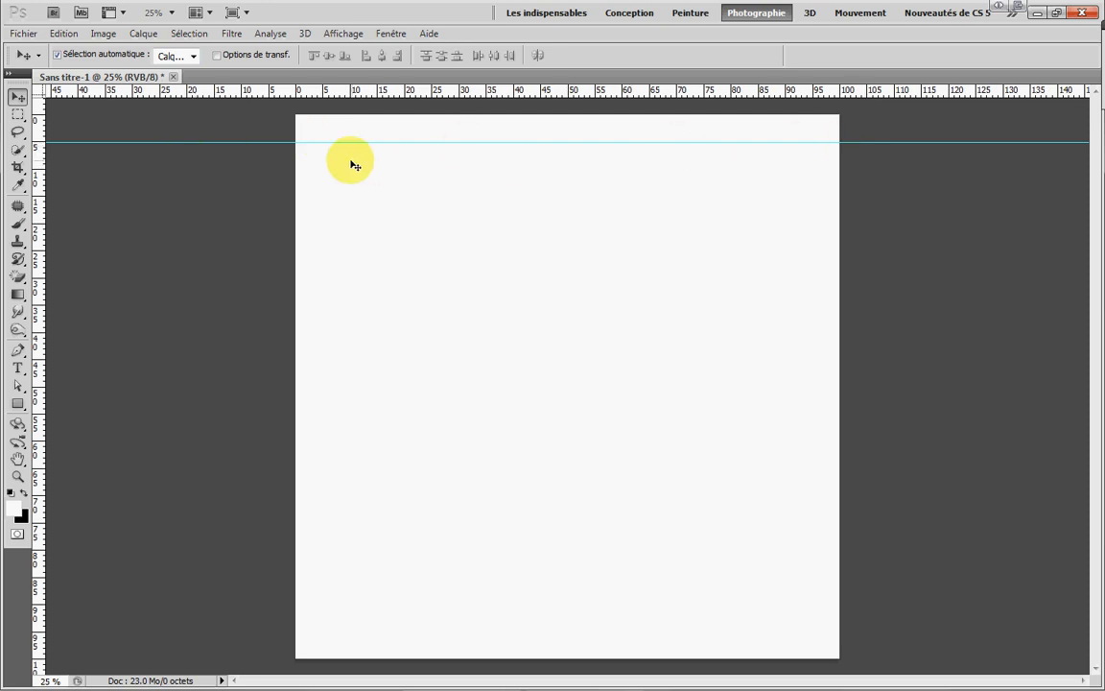
pyautogui.moveTo(38, 240); pyautogui.dragTo(313, 234)
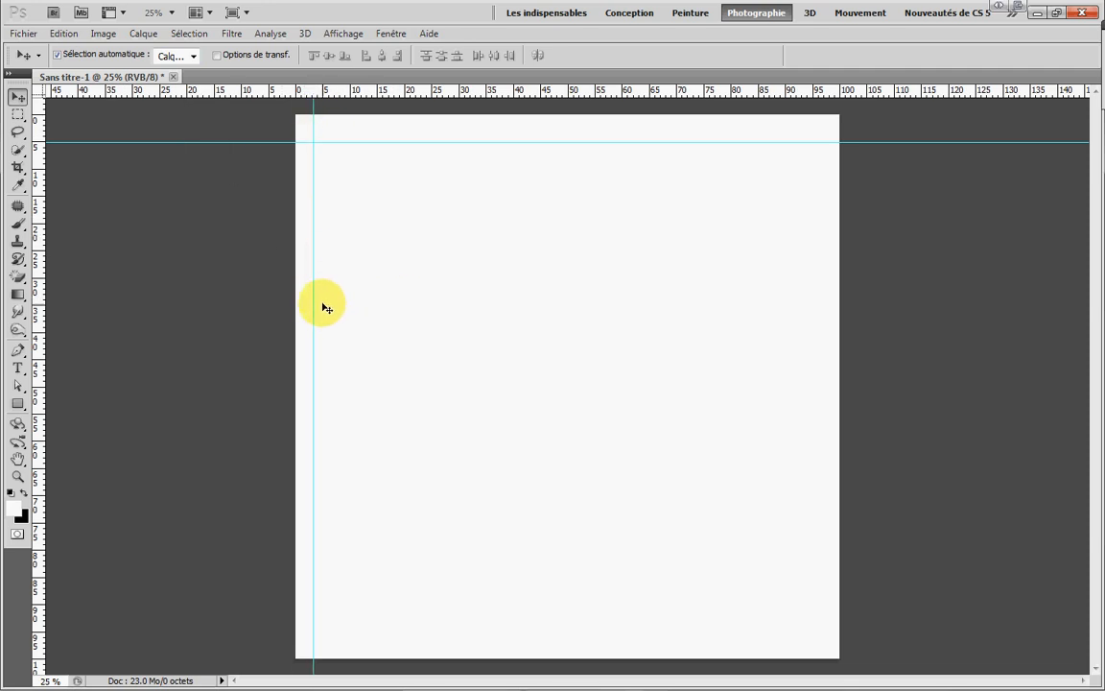
pyautogui.moveTo(313, 305); pyautogui.dragTo(591, 300)
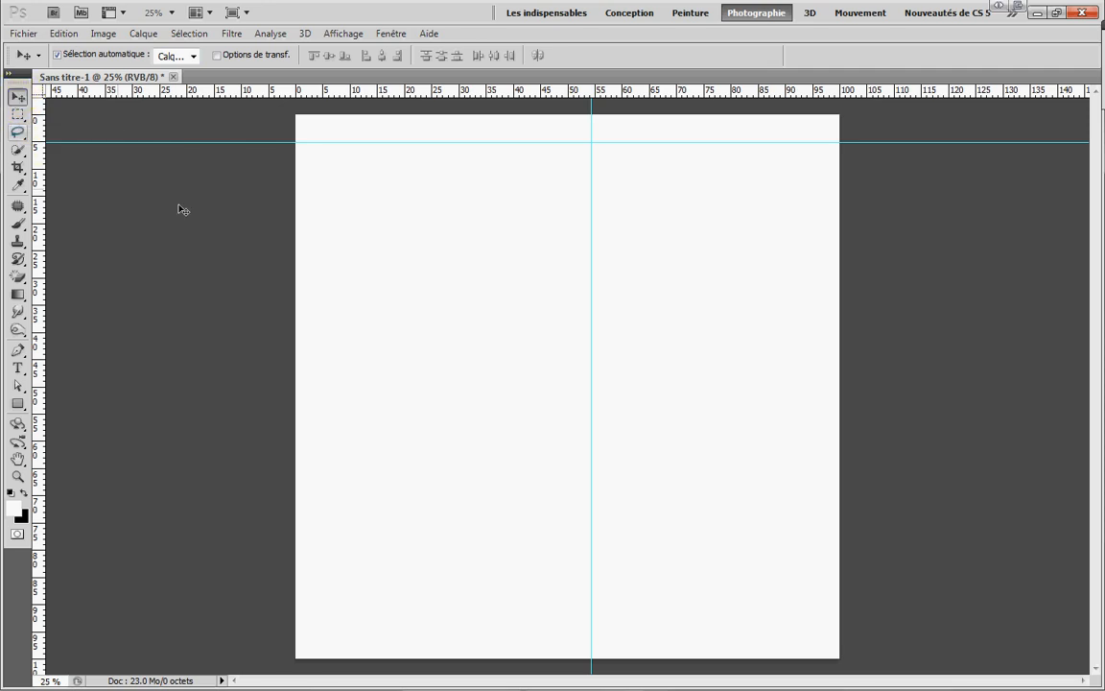
pyautogui.moveTo(592, 230); pyautogui.dragTo(463, 237)
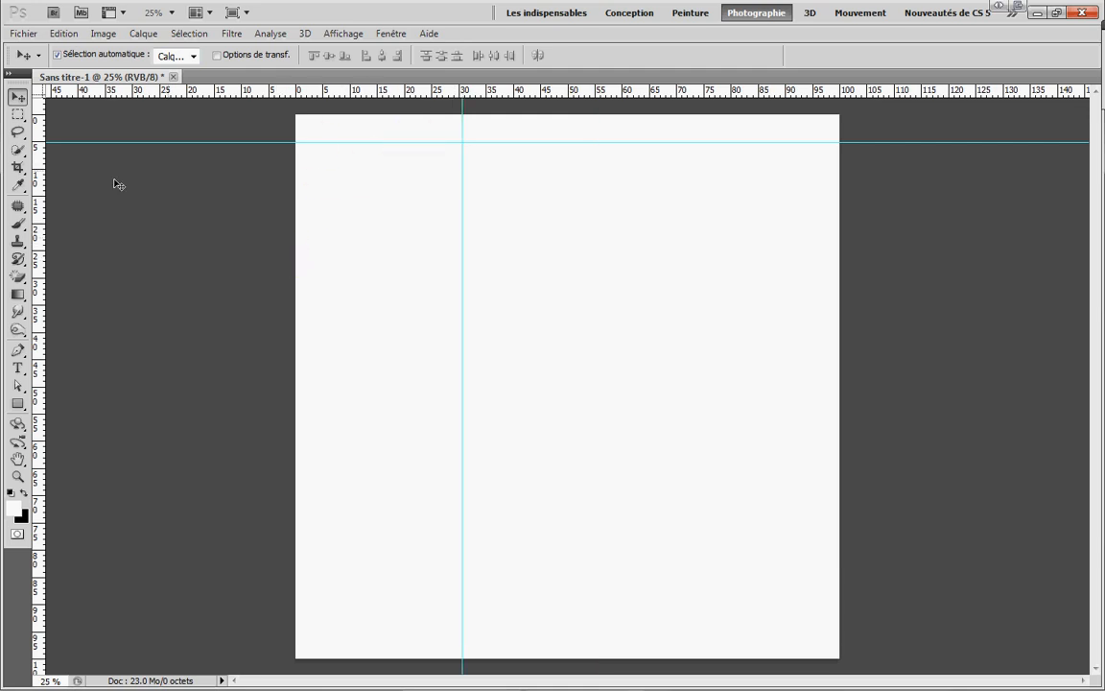
pyautogui.moveTo(35, 206); pyautogui.dragTo(386, 201)
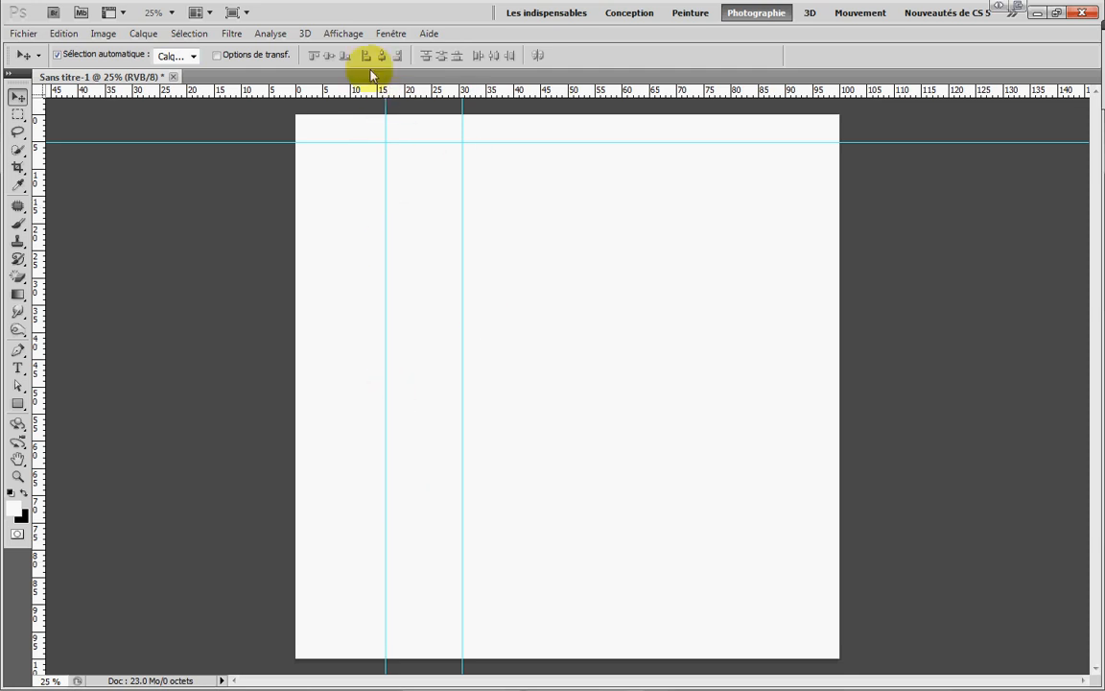
# Display the grid over the blank document
pyautogui.click(343, 39)
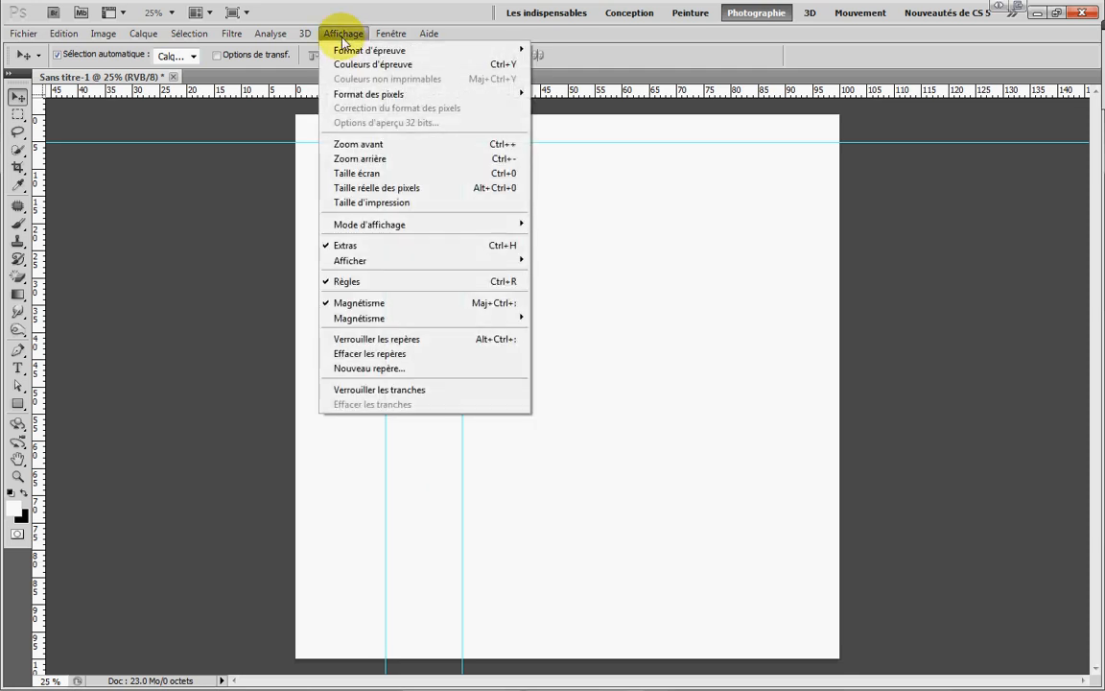
pyautogui.moveTo(353, 264)
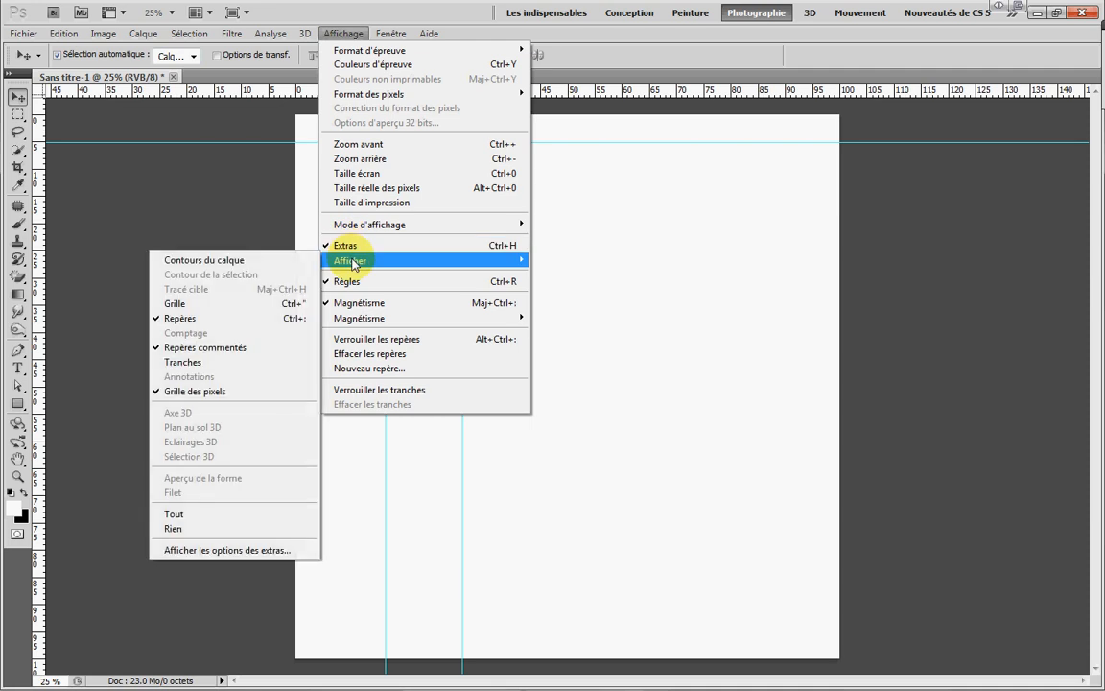
pyautogui.click(184, 305)
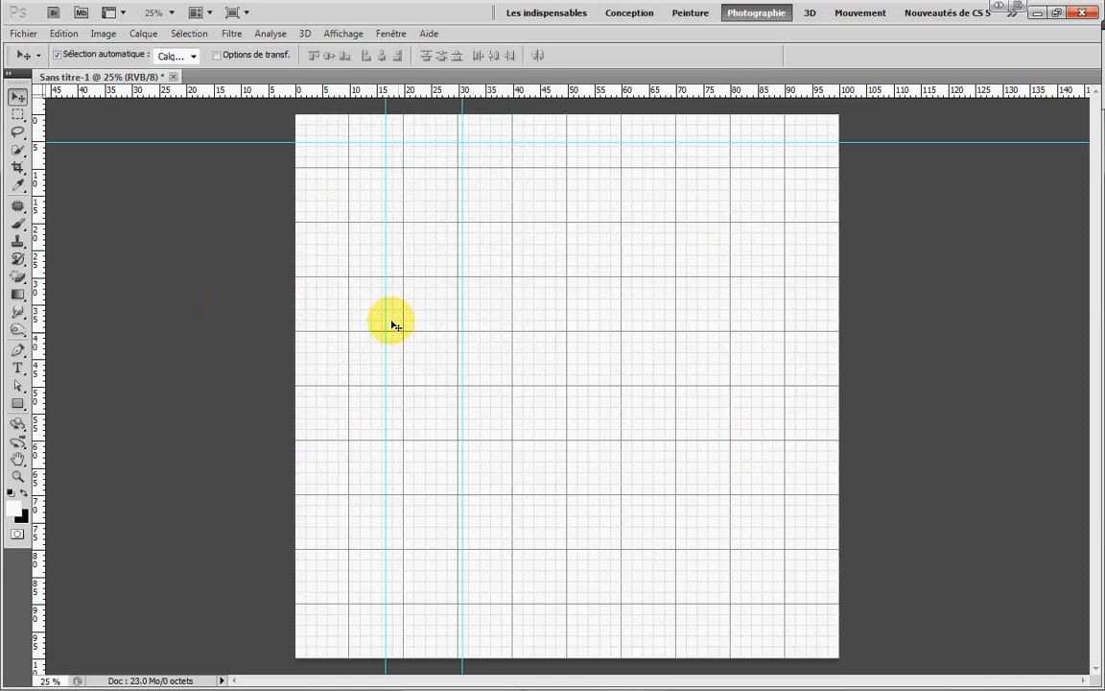
# Add a new vertical guide at exactly 50 % of the document width
pyautogui.click(343, 32)
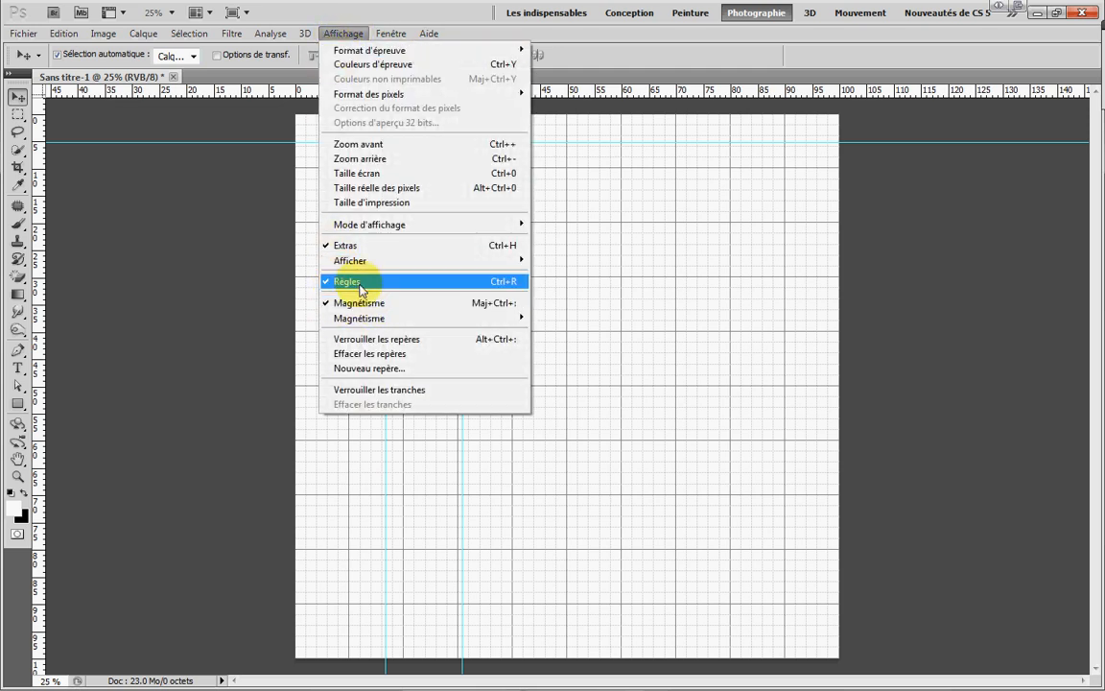
pyautogui.click(356, 370)
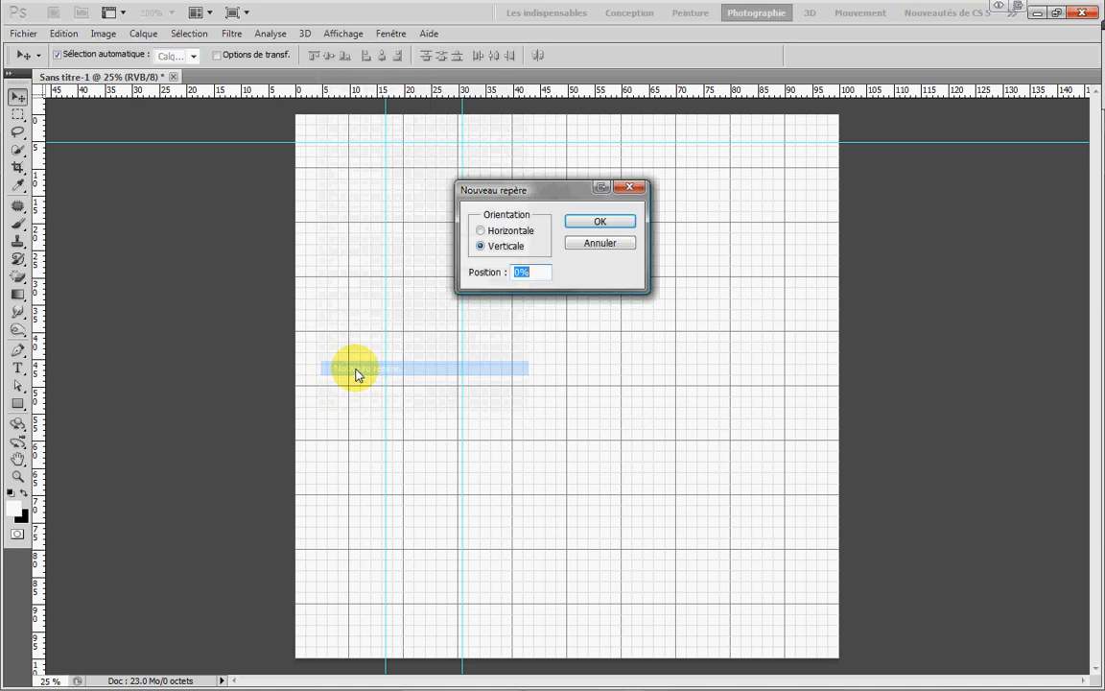
pyautogui.click(481, 247)
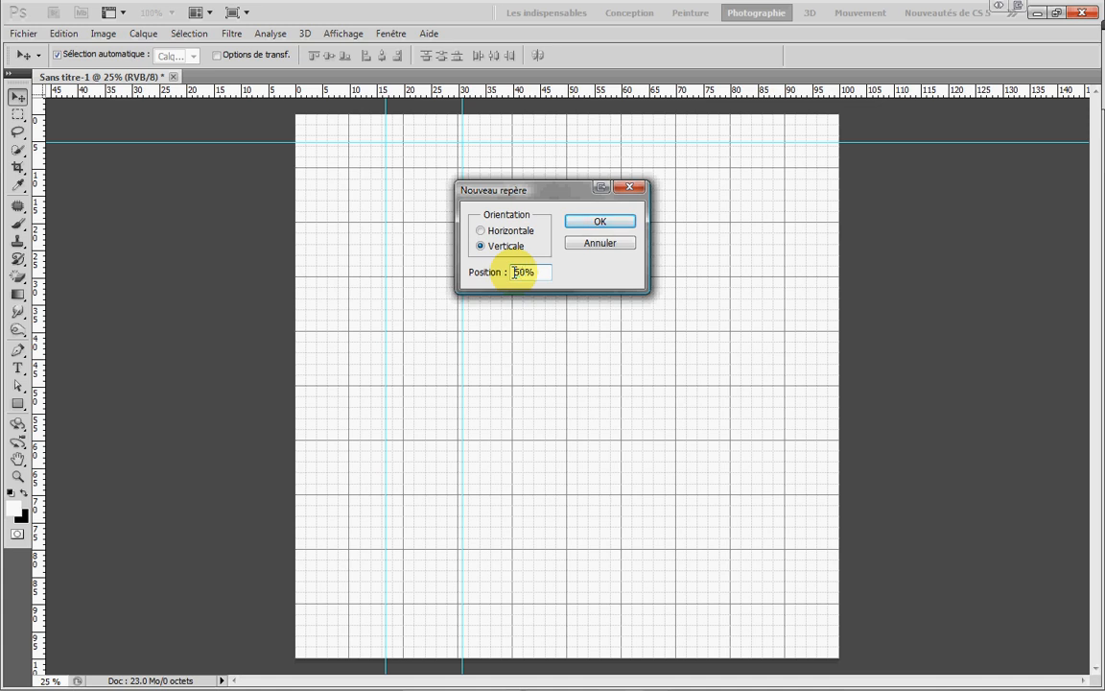
pyautogui.click(579, 222)
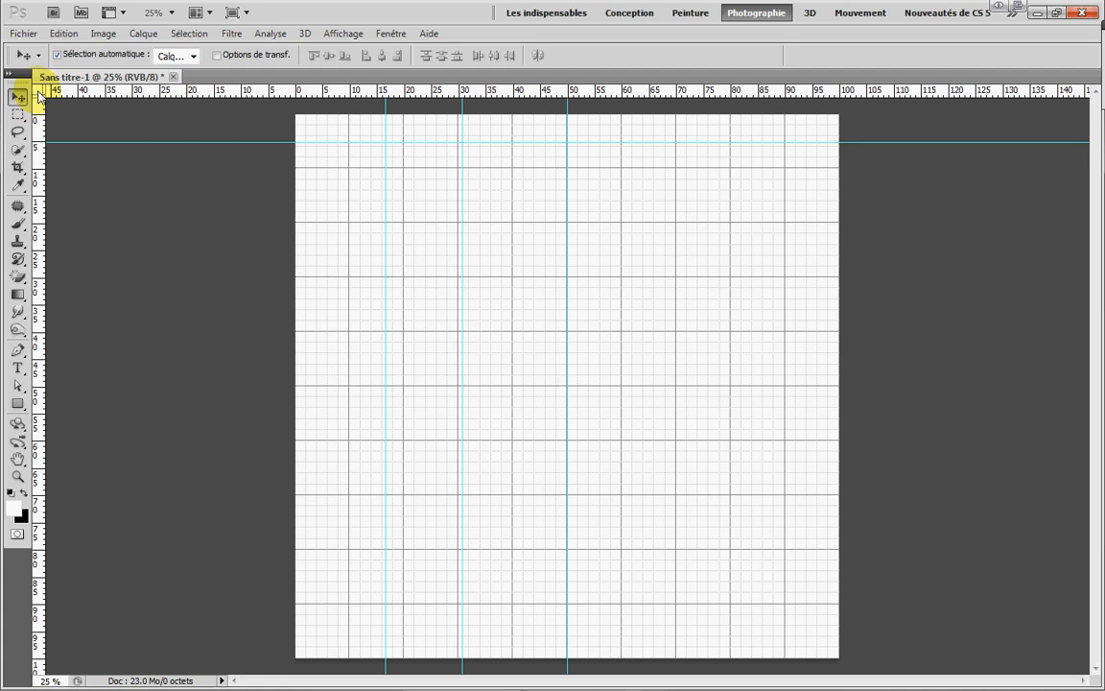
# Move the rulers' zero point to the centre of the page, at 50 % of its width and height
pyautogui.moveTo(38, 94); pyautogui.dragTo(568, 388)
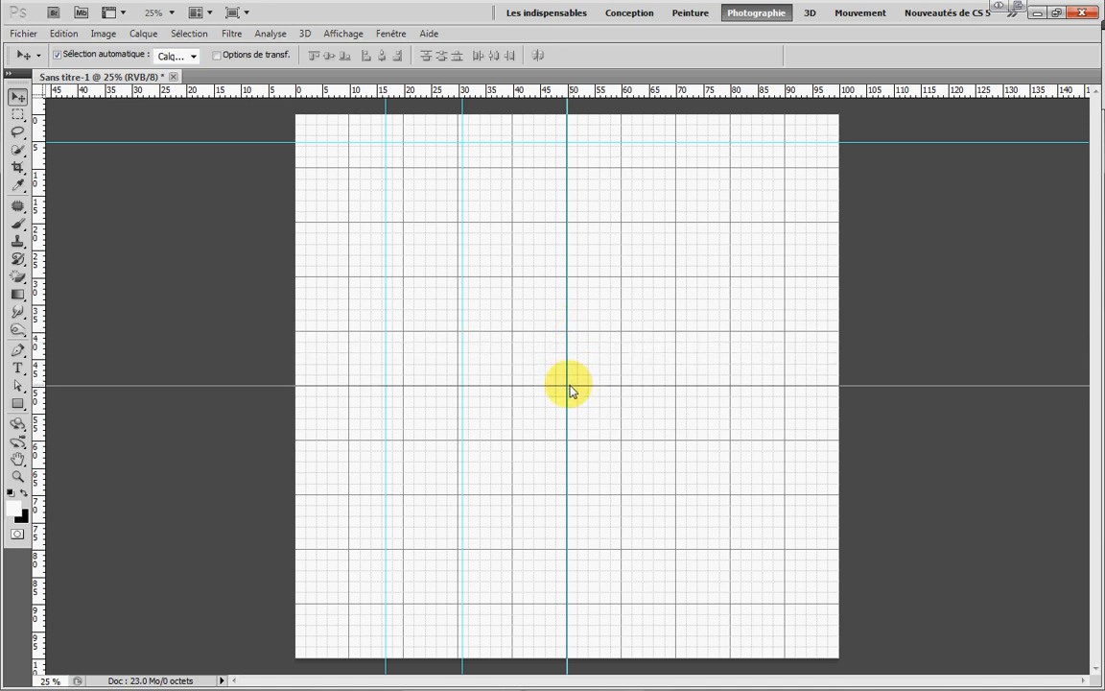
pyautogui.moveTo(566, 387); pyautogui.dragTo(38, 392)
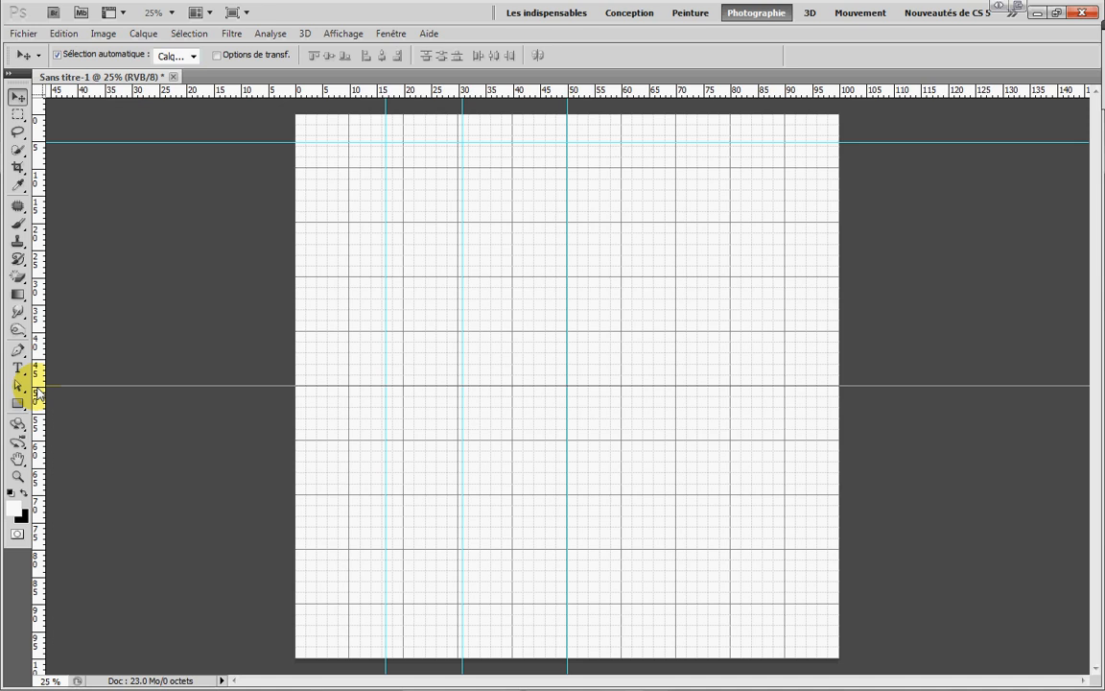
pyautogui.moveTo(37, 391); pyautogui.dragTo(566, 397)
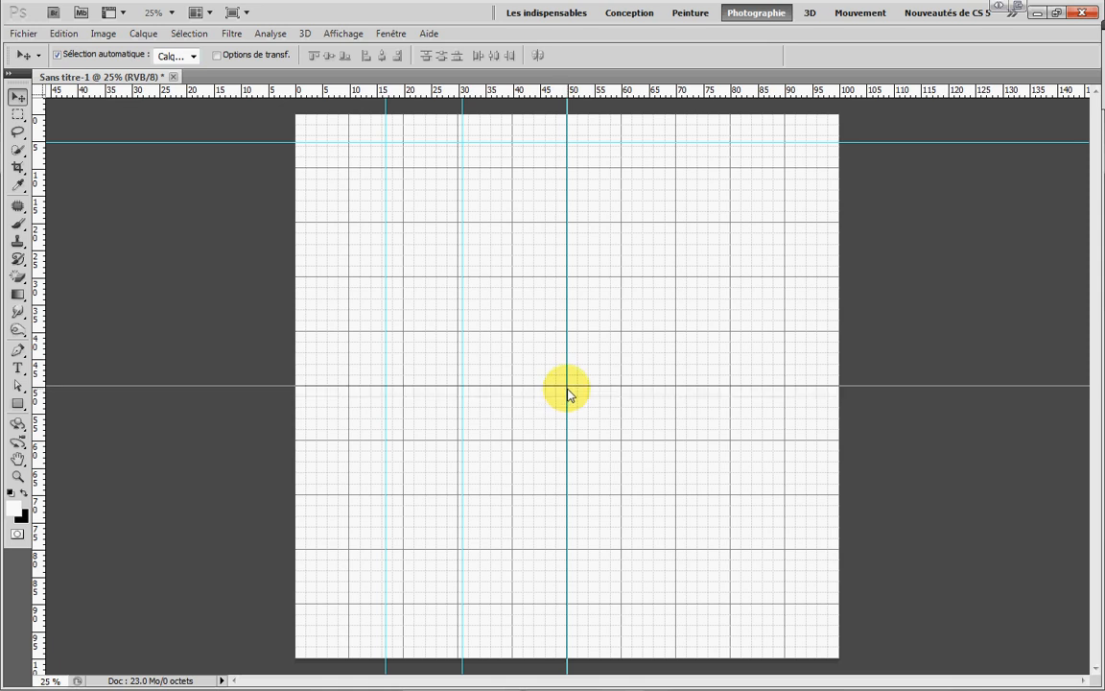
pyautogui.moveTo(568, 393); pyautogui.dragTo(568, 388)
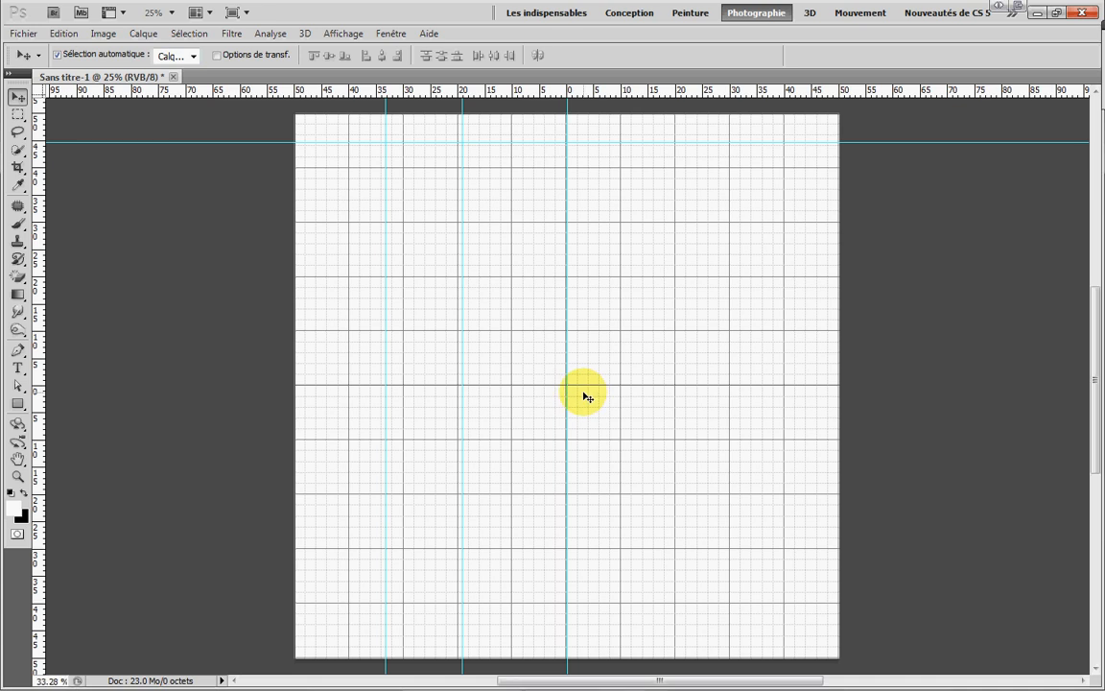
pyautogui.scroll(3, 567, 388)
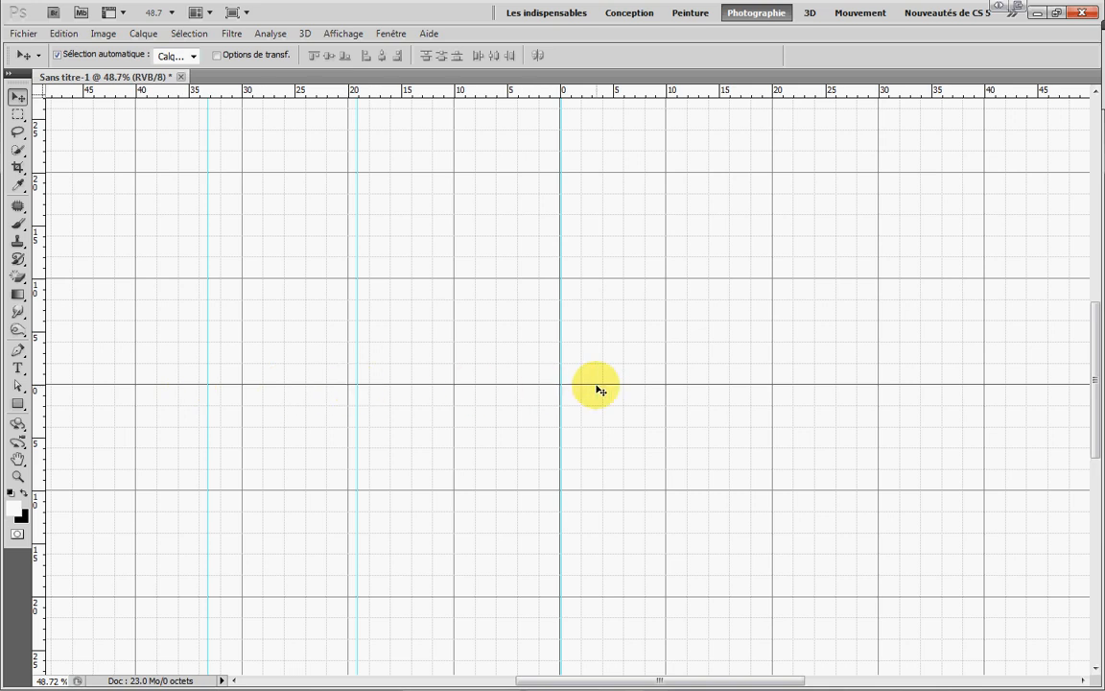
pyautogui.hotkey('ctrl', '-')
pyautogui.hotkey('ctrl', '-')
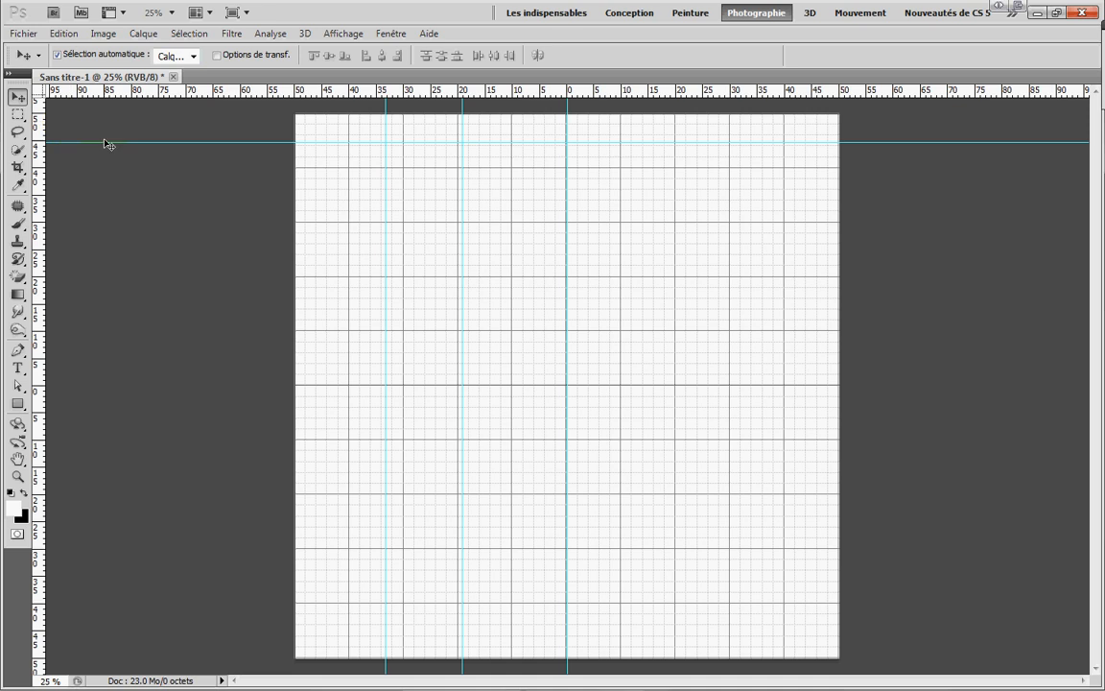
# Remove the horizontal guide near the page's upper edge and the two off-centre vertical guides
pyautogui.moveTo(104, 144); pyautogui.dragTo(113, 92)
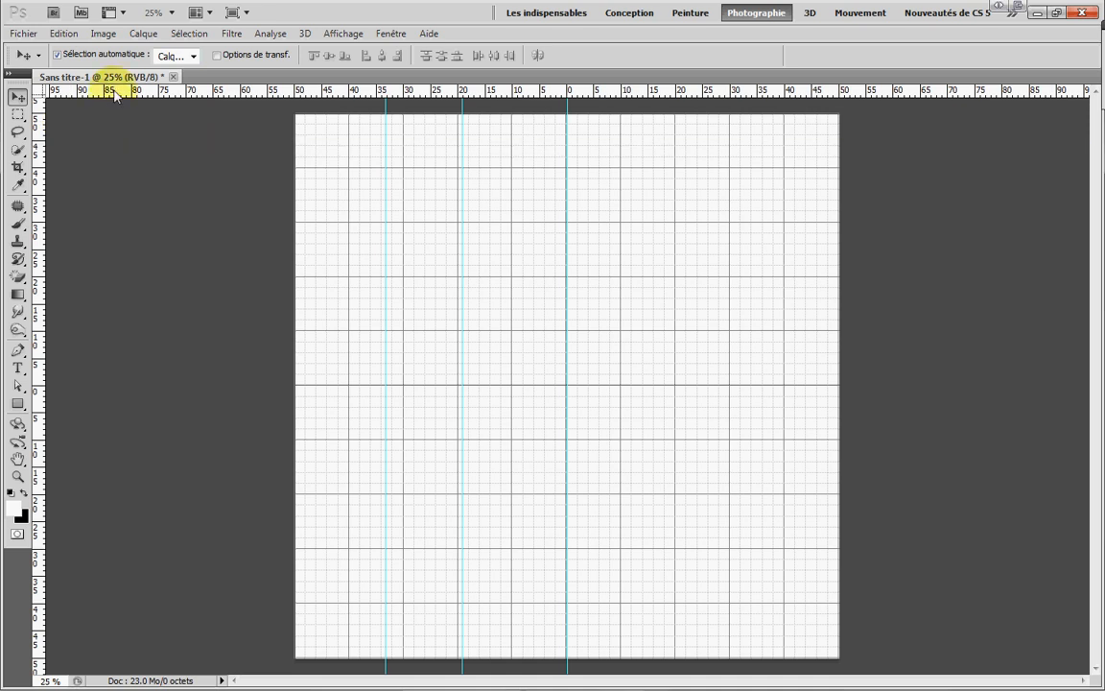
pyautogui.moveTo(385, 107); pyautogui.dragTo(26, 135)
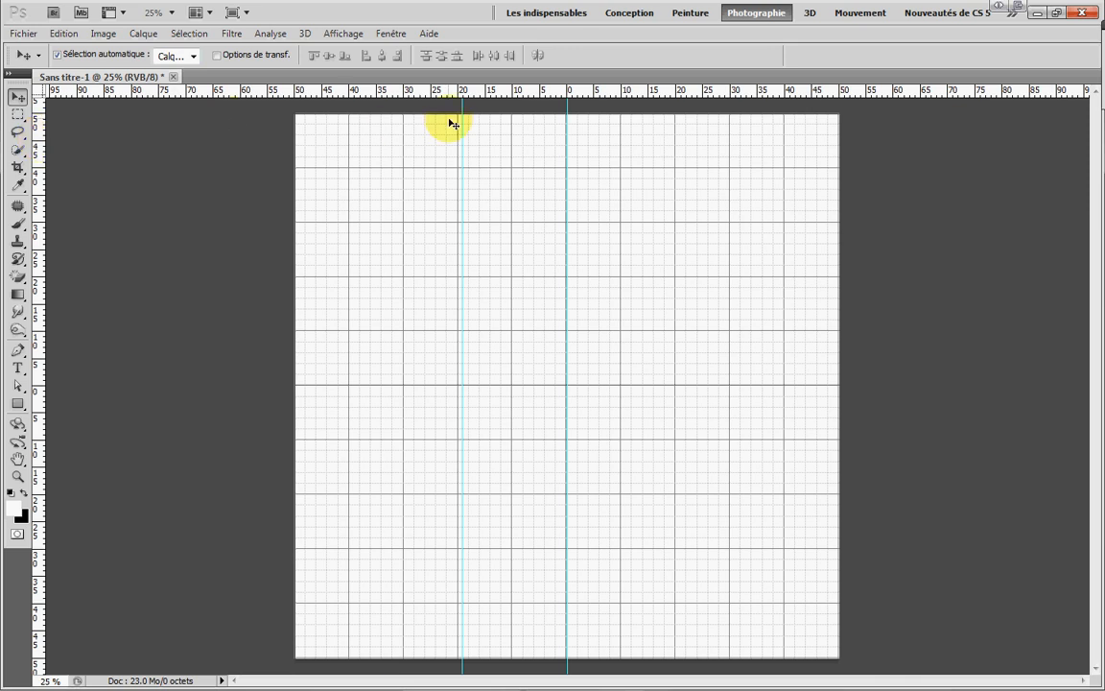
pyautogui.moveTo(295, 115); pyautogui.dragTo(21, 132)
pyautogui.moveTo(462, 114); pyautogui.dragTo(27, 125)
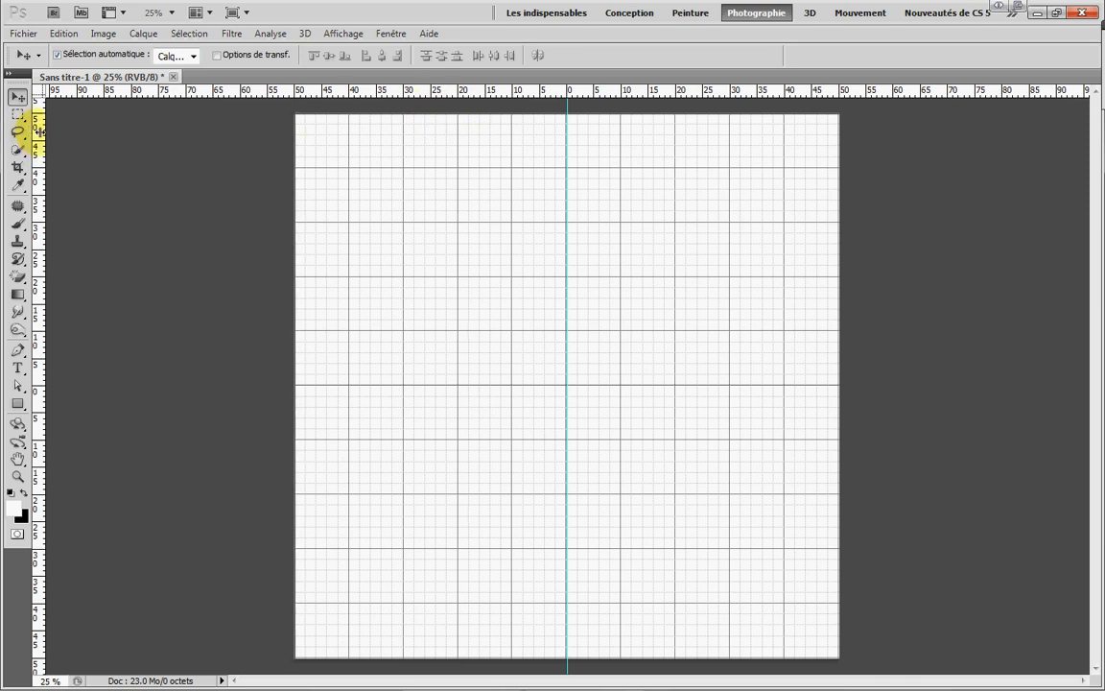
# Move the central vertical guide to 48 % left of the zero point and add a matching guide 48 % to its right
pyautogui.moveTo(568, 109); pyautogui.dragTo(305, 113)
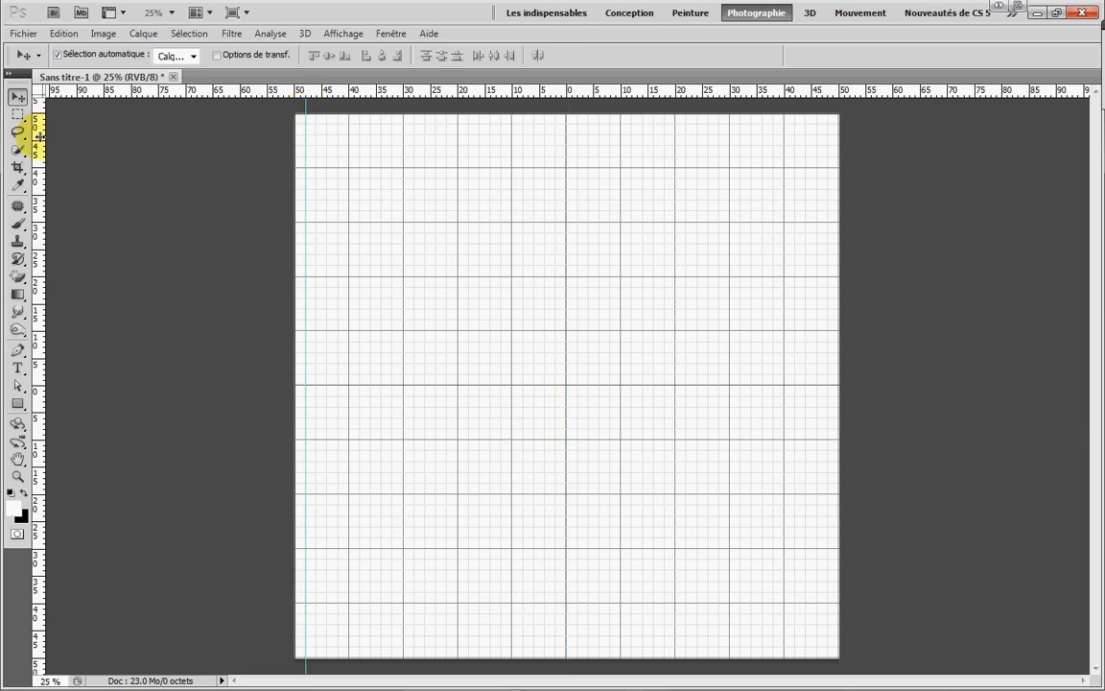
pyautogui.moveTo(38, 136); pyautogui.dragTo(828, 134)
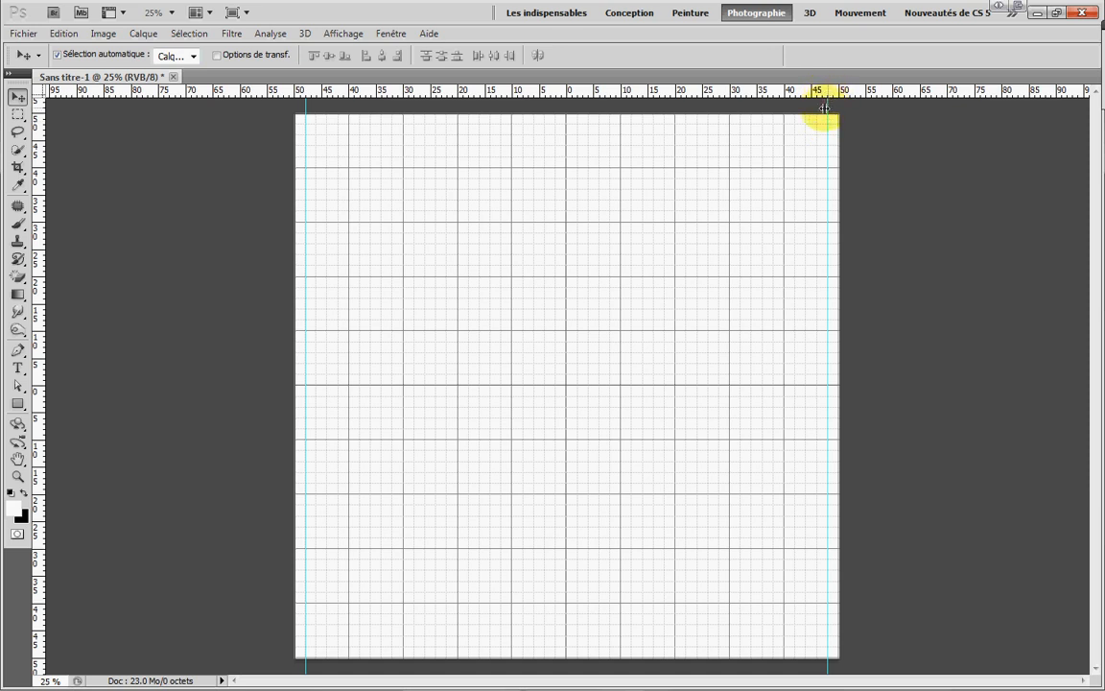
pyautogui.moveTo(824, 109)
pyautogui.mouseDown()
pyautogui.moveTo(806, 111)
pyautogui.moveTo(829, 111)
pyautogui.mouseUp()
pyautogui.scroll(10, 829, 105)
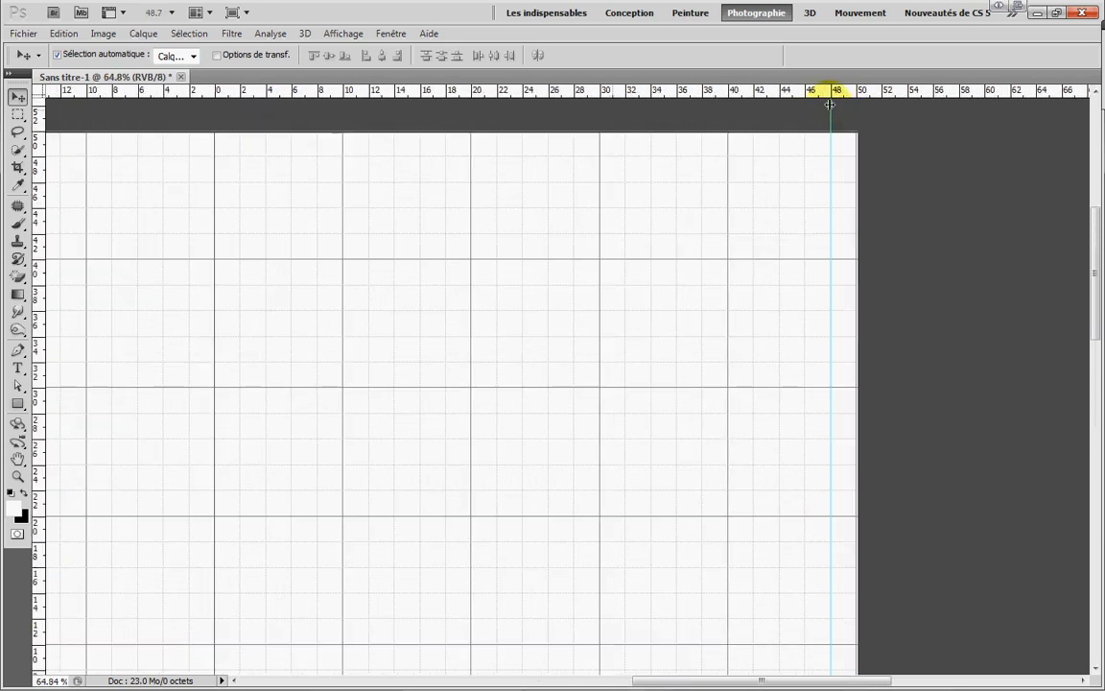
pyautogui.scroll(4, 829, 104)
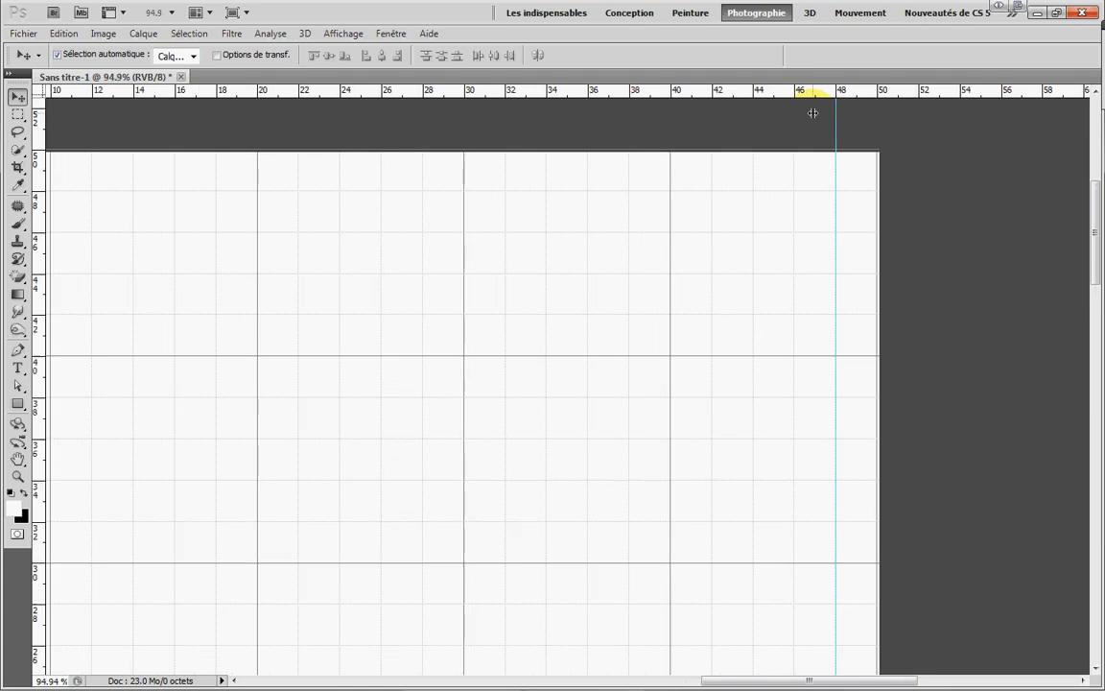
# Change the ruler units to centimetres
pyautogui.rightClick(584, 89)
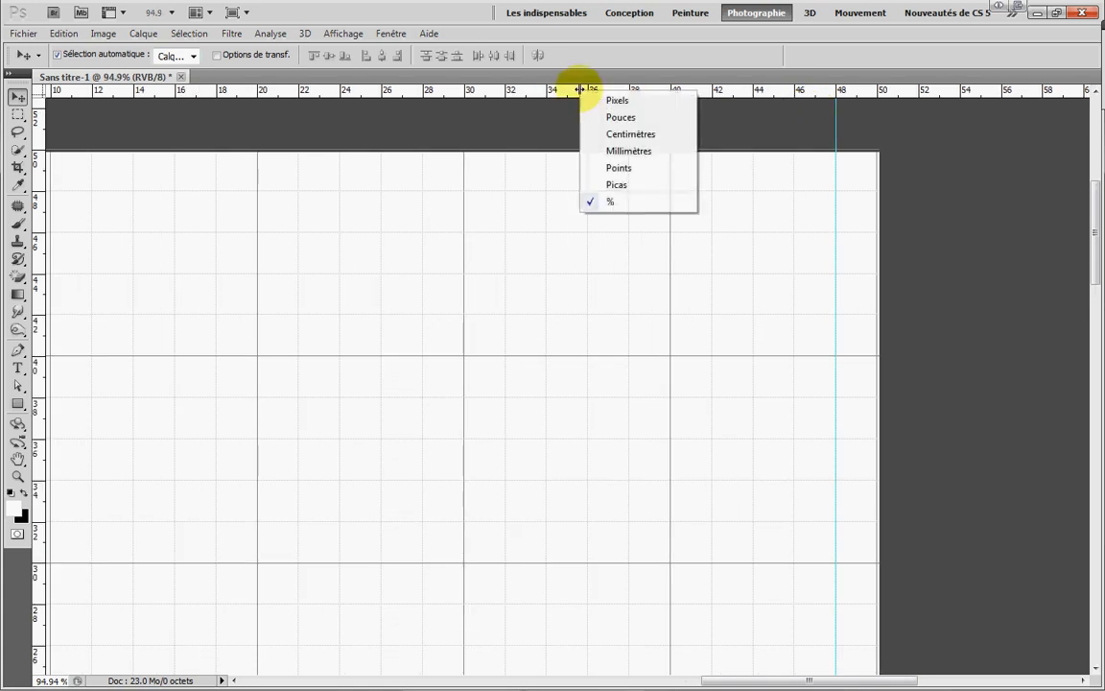
pyautogui.click(622, 134)
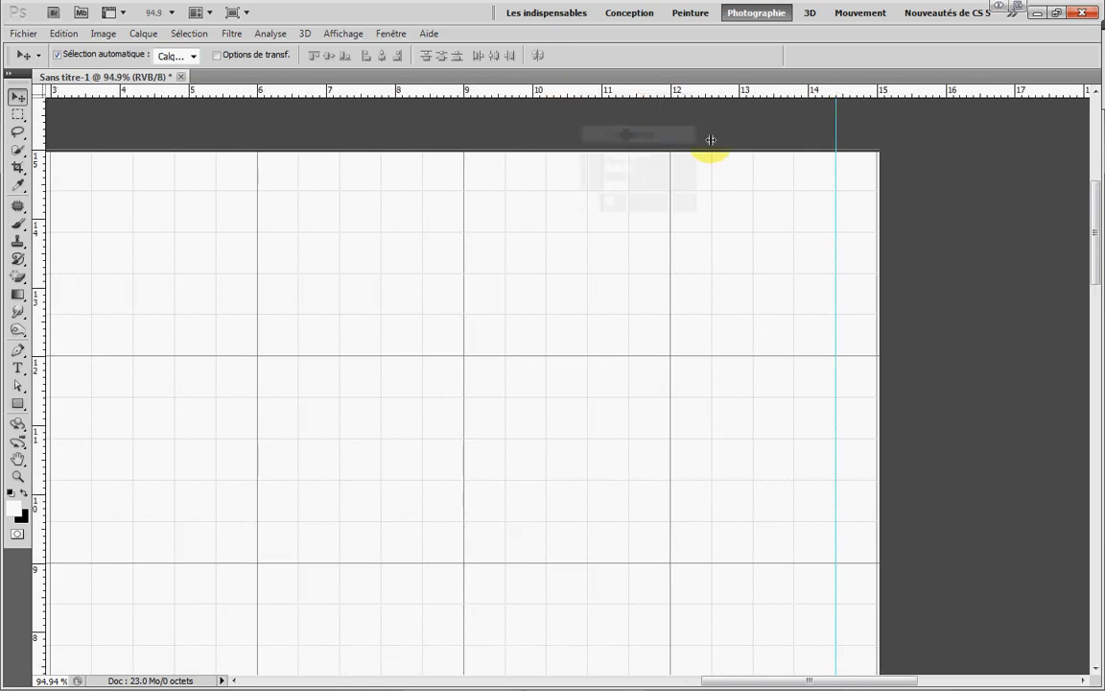
pyautogui.scroll(-1, 857, 139)
pyautogui.scroll(-2, 858, 139)
pyautogui.scroll(-1, 576, 160)
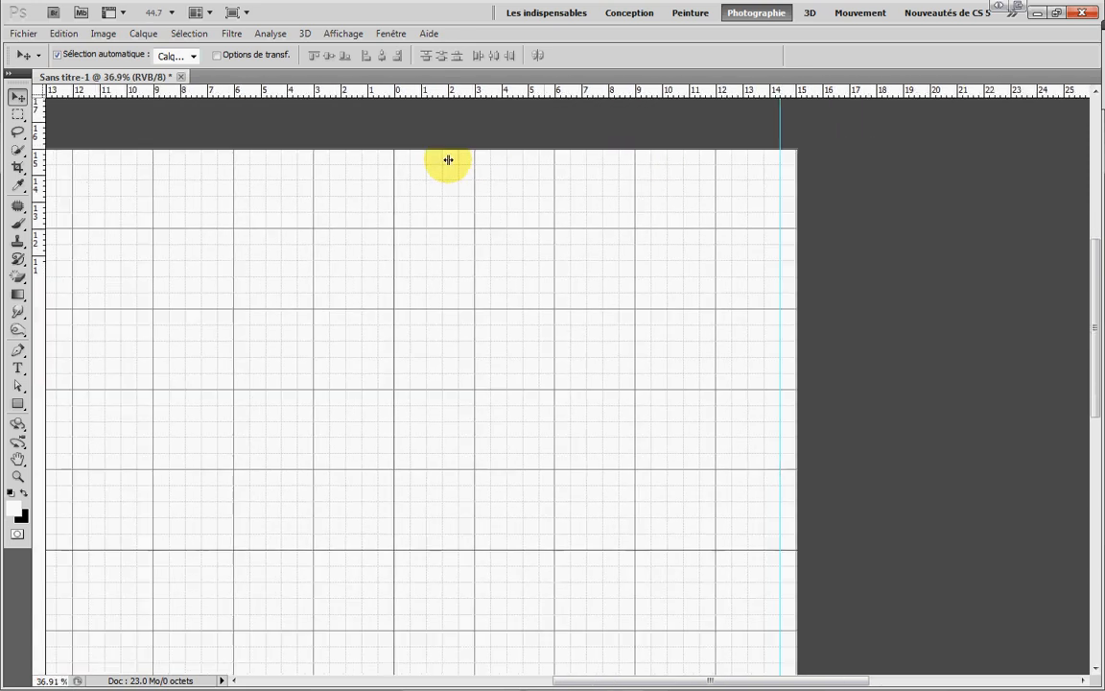
# Place a vertical guide exactly 1 cm to the right of the zero point
pyautogui.scroll(6, 418, 107)
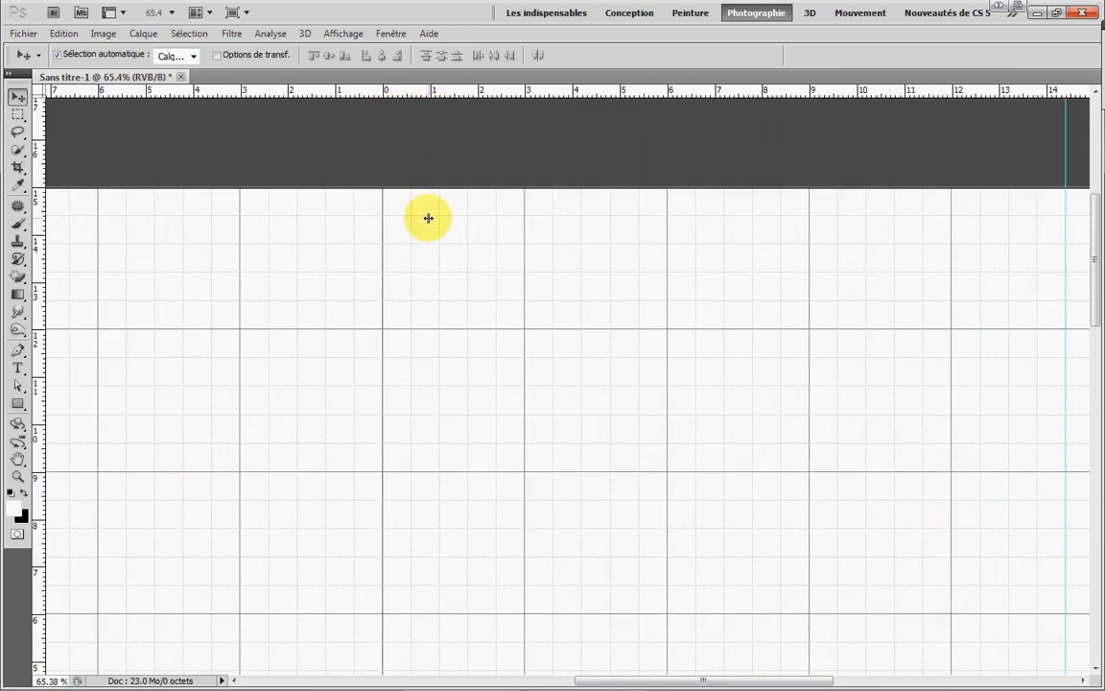
pyautogui.scroll(2, 429, 232)
pyautogui.scroll(4, 424, 276)
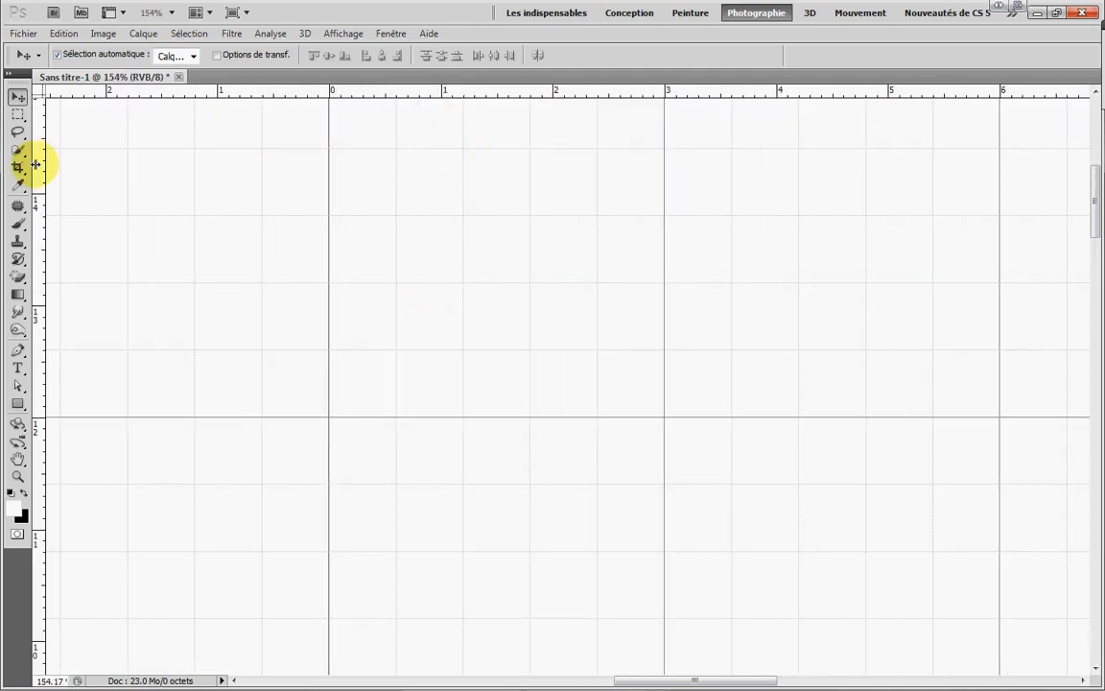
pyautogui.moveTo(43, 165); pyautogui.dragTo(441, 151)
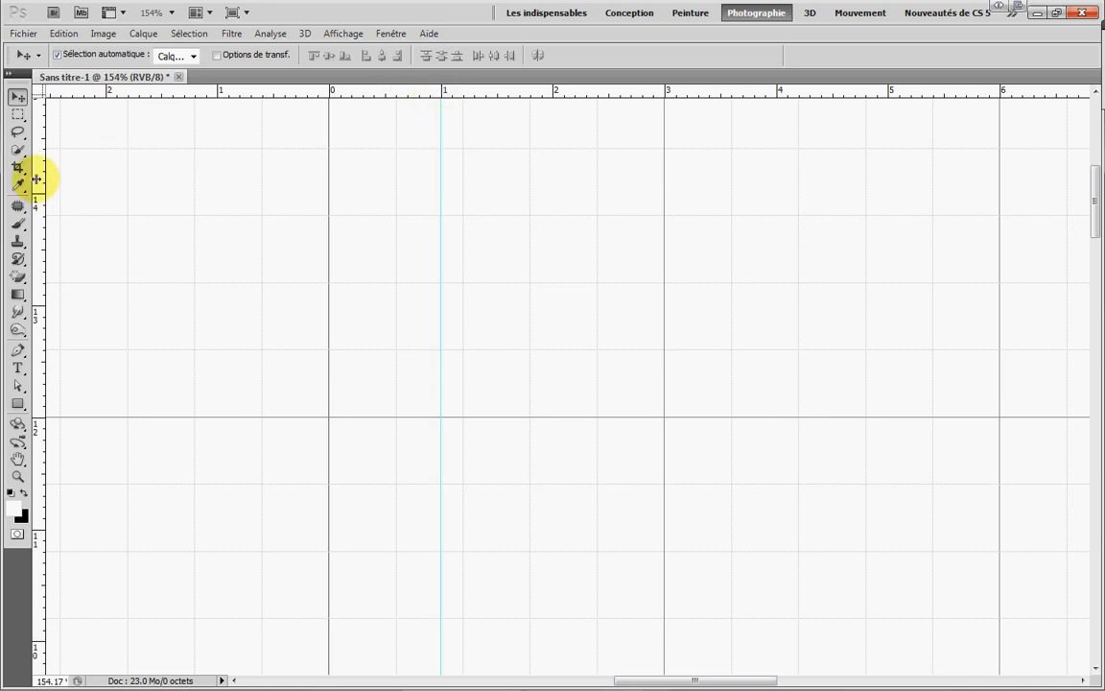
pyautogui.moveTo(38, 177)
pyautogui.mouseDown()
pyautogui.moveTo(463, 164)
pyautogui.moveTo(42, 168)
pyautogui.mouseUp()
# Remove the vertical guide located 1 cm right of the page centre
pyautogui.scroll(-3, 246, 188)
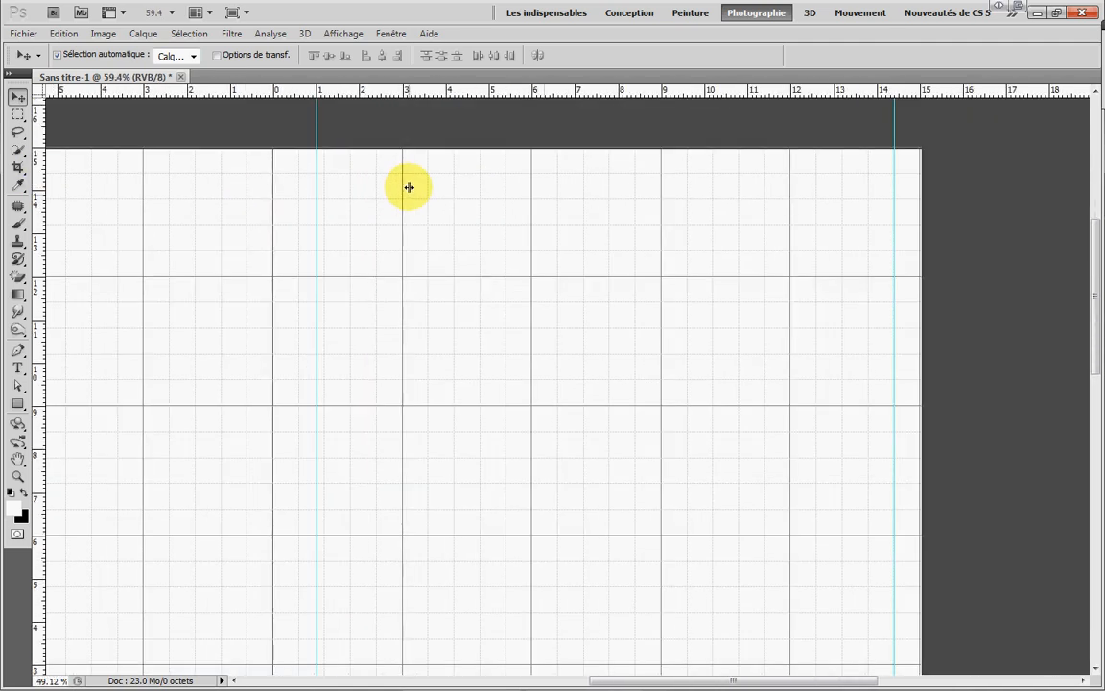
pyautogui.scroll(-6, 410, 185)
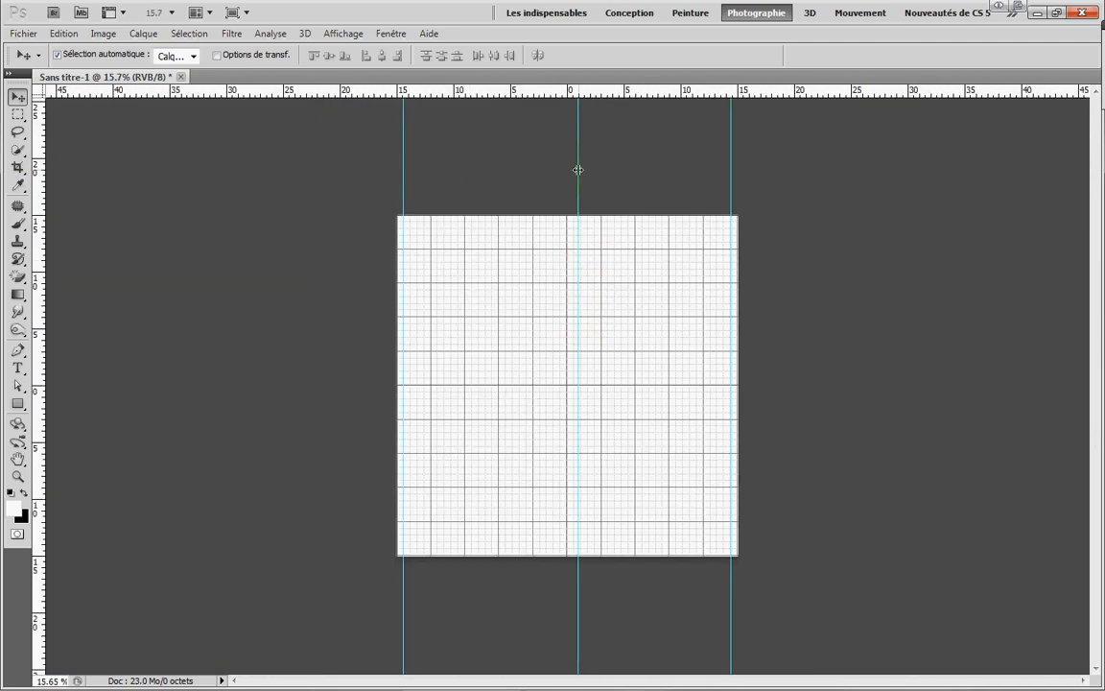
pyautogui.moveTo(576, 189); pyautogui.dragTo(34, 152)
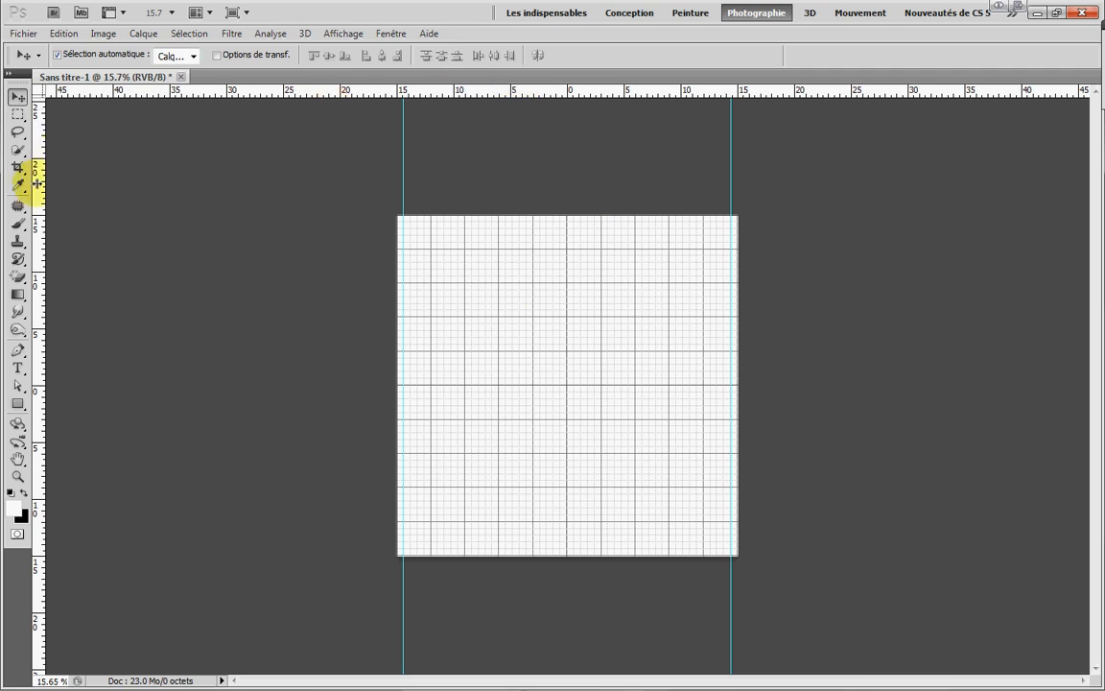
# Switch a new vertical guide to horizontal and place horizontal margin guides about 14.4 cm above and below the page centre
pyautogui.moveTo(36, 183); pyautogui.dragTo(332, 184)
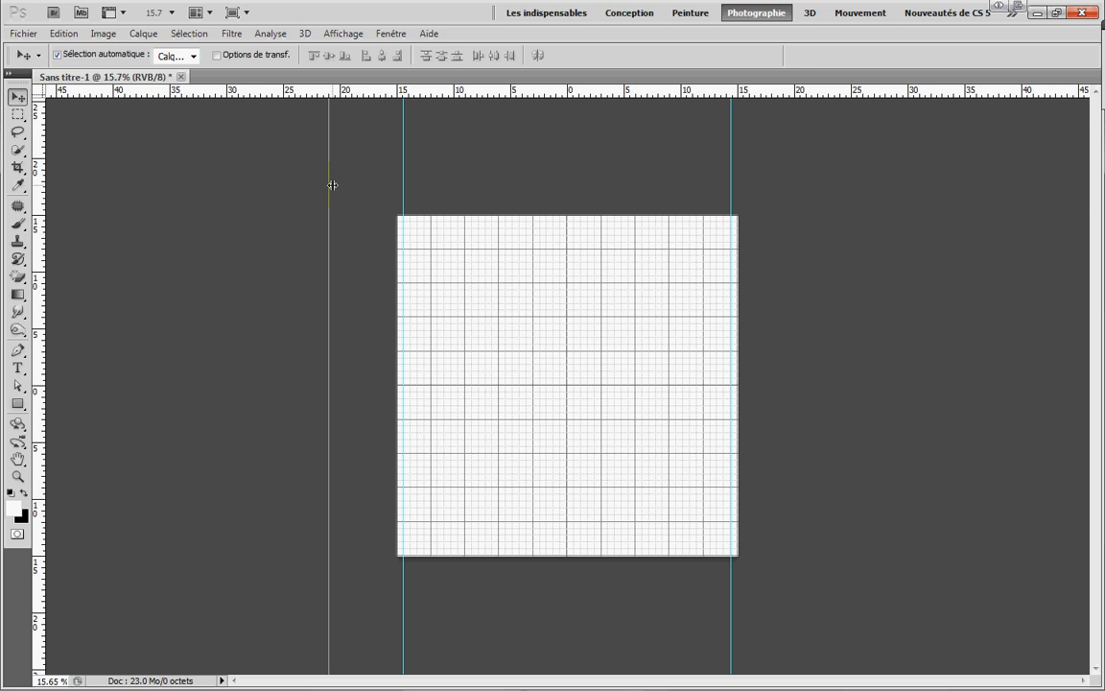
pyautogui.press('alt')
pyautogui.press('alt')
pyautogui.moveTo(332, 185); pyautogui.dragTo(344, 223)
pyautogui.press('alt')
pyautogui.press('alt')
pyautogui.press('alt')
pyautogui.press('alt')
pyautogui.press('alt')
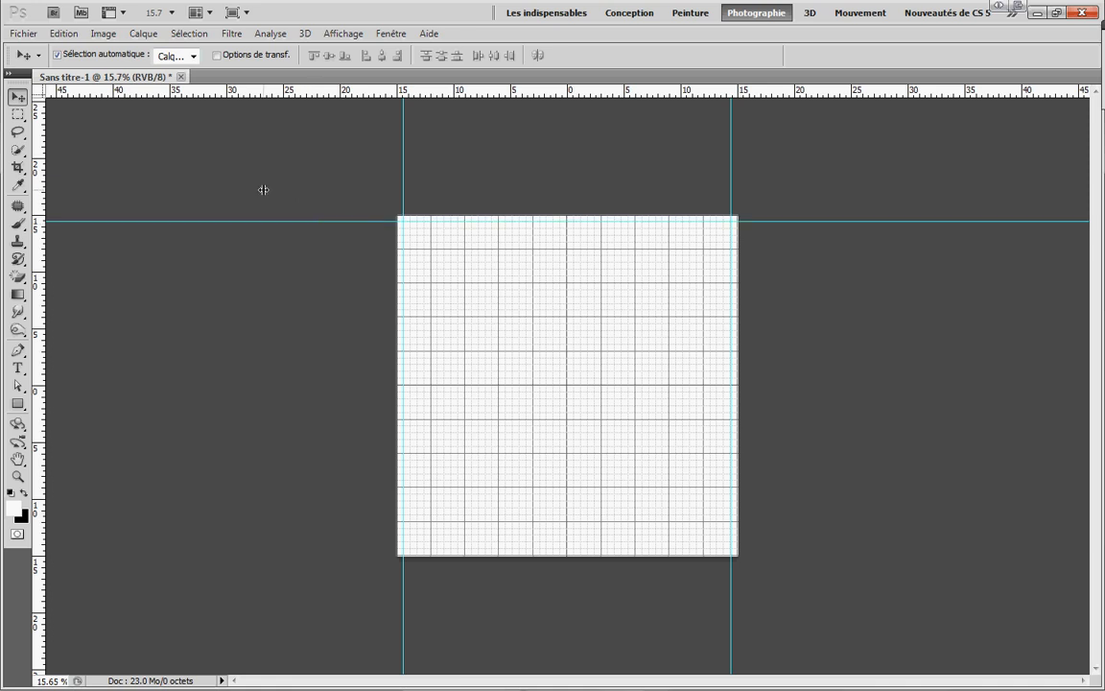
pyautogui.moveTo(259, 92); pyautogui.dragTo(325, 550)
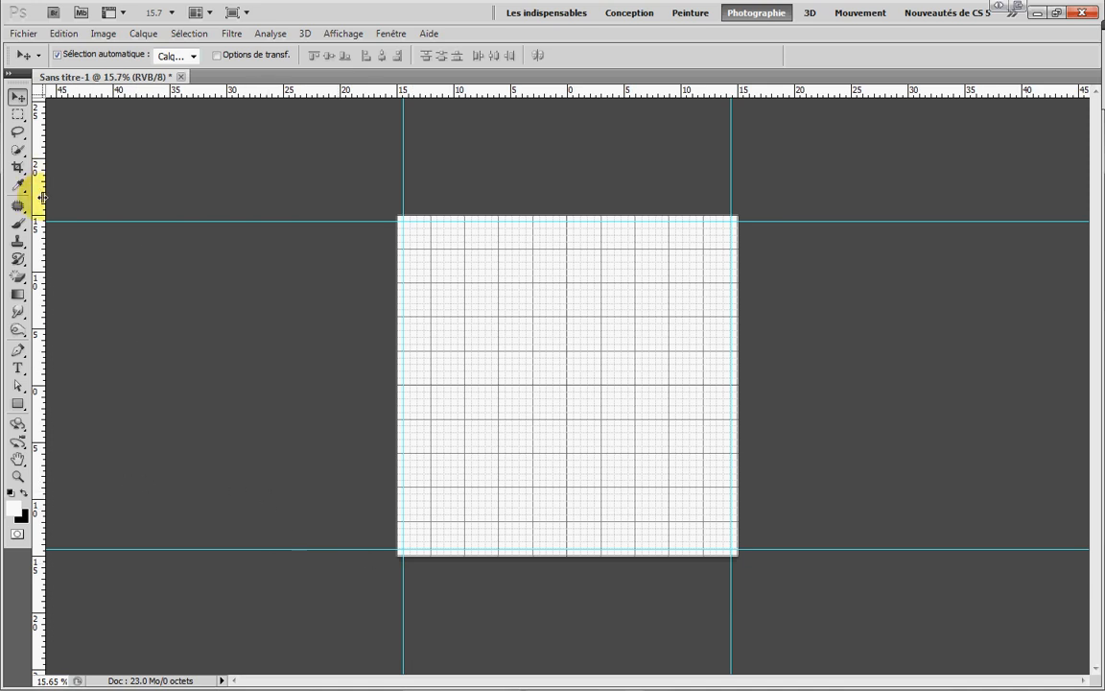
# Add a vertical and a horizontal guide through the page centre at 0 cm
pyautogui.moveTo(36, 188); pyautogui.dragTo(564, 187)
pyautogui.click(545, 501)
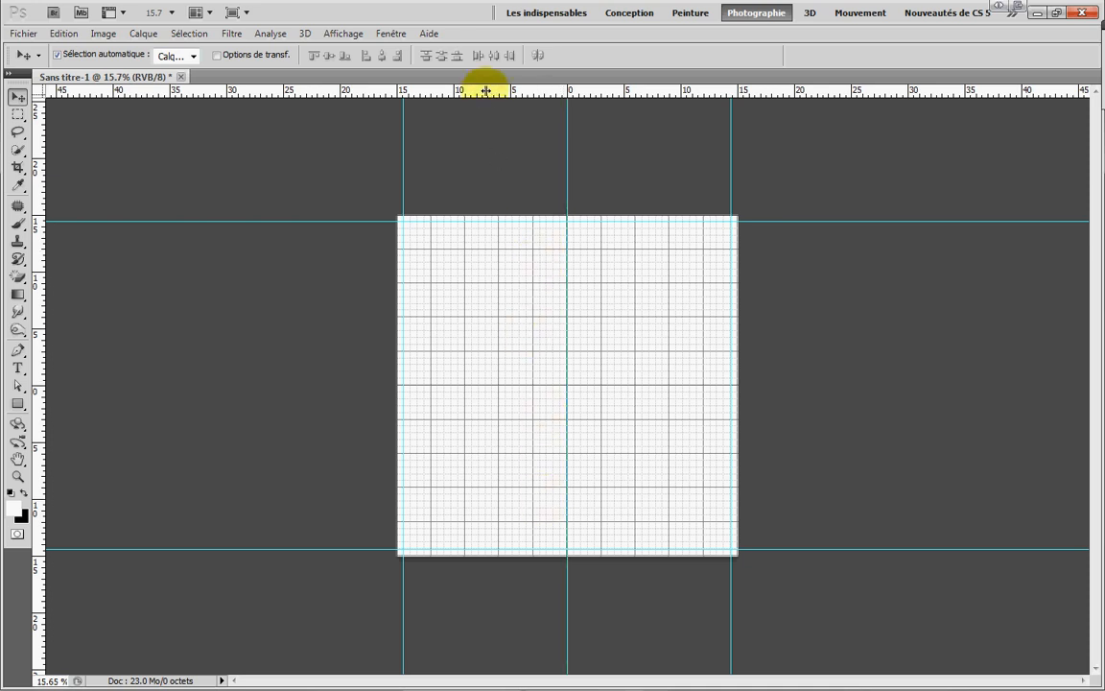
pyautogui.moveTo(486, 90)
pyautogui.mouseDown()
pyautogui.moveTo(486, 470)
pyautogui.moveTo(492, 384)
pyautogui.mouseUp()
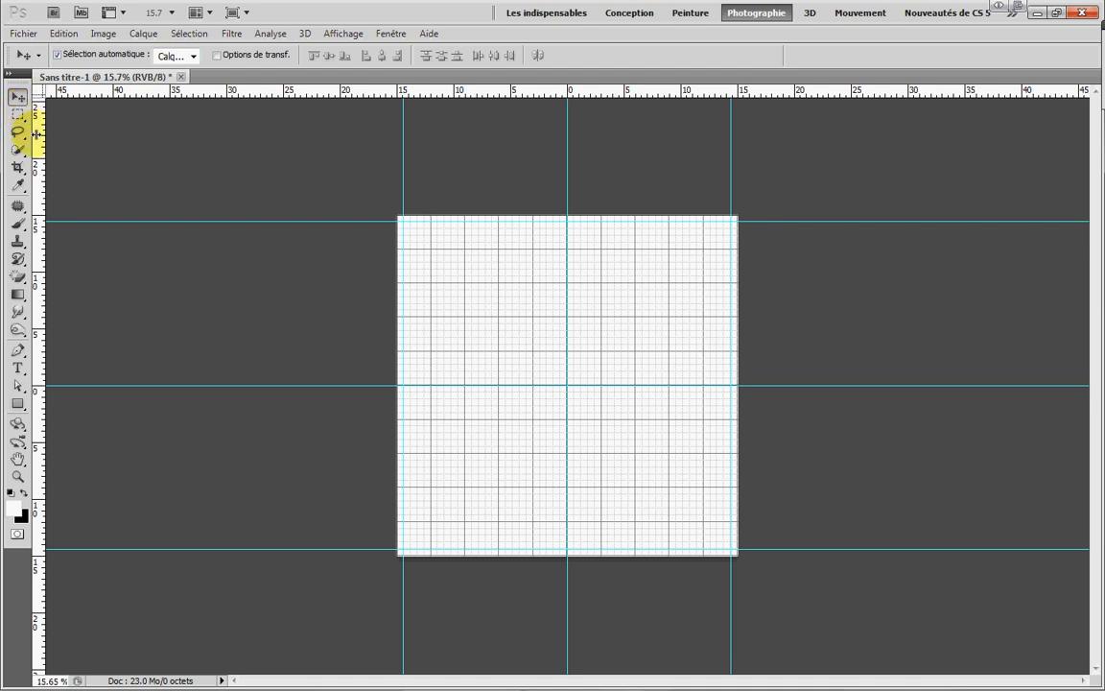
# Add vertical guides for the photo frames at about 13.2 cm and 0.6 cm on each side of the page centre
pyautogui.moveTo(36, 135); pyautogui.dragTo(418, 172)
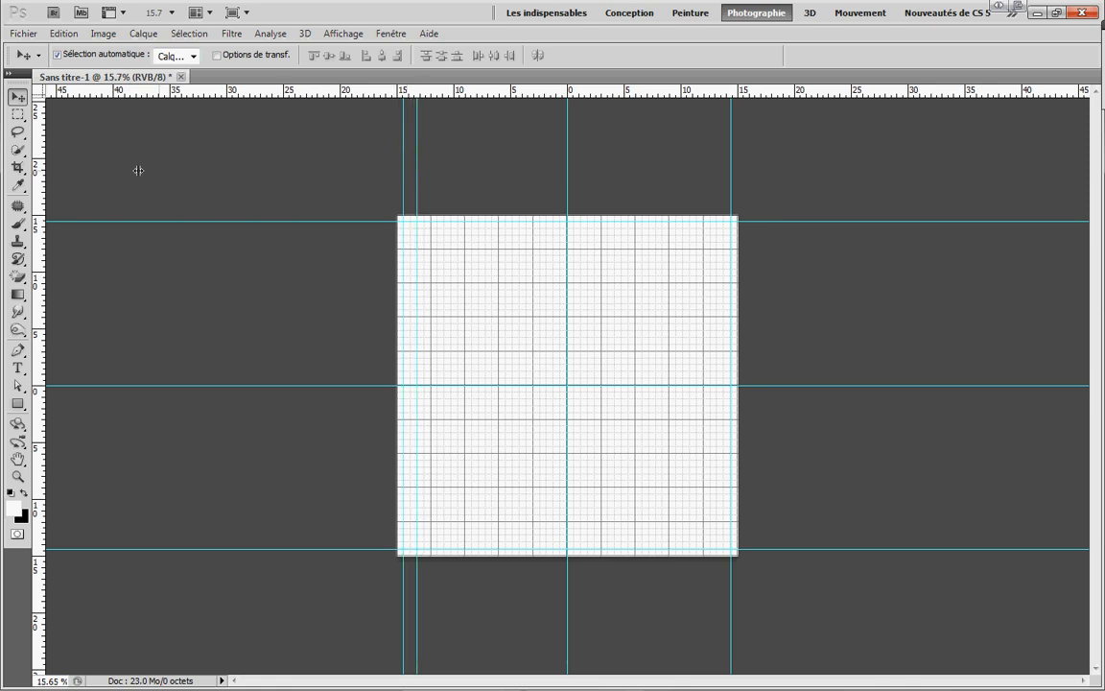
pyautogui.moveTo(30, 183); pyautogui.dragTo(561, 199)
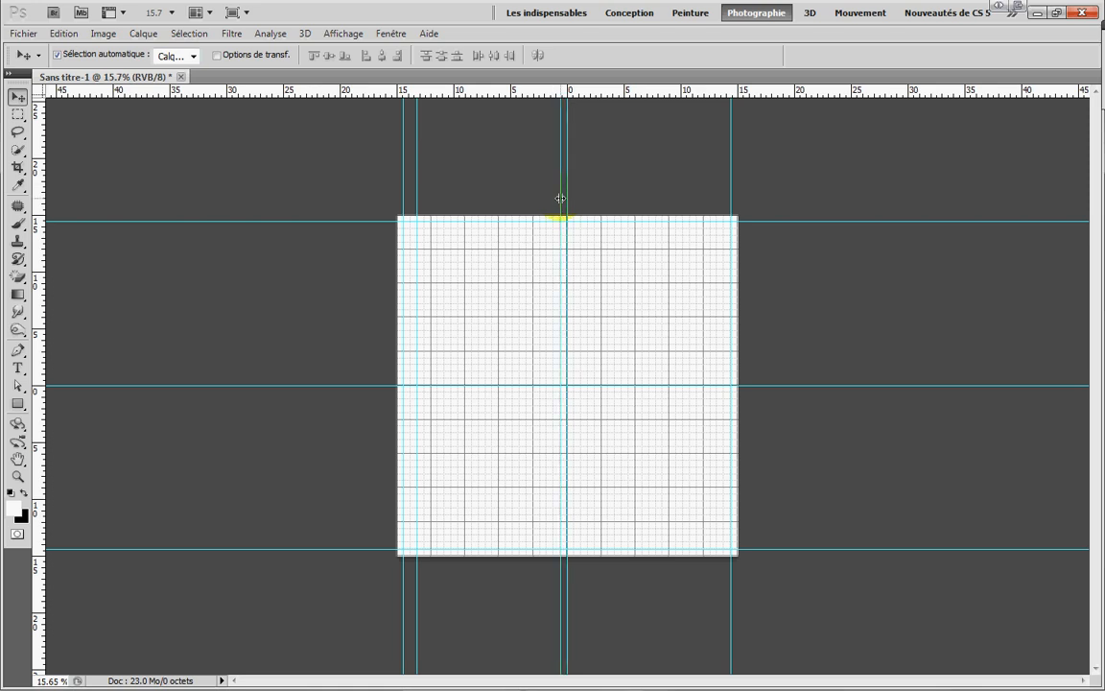
pyautogui.moveTo(27, 197); pyautogui.dragTo(575, 203)
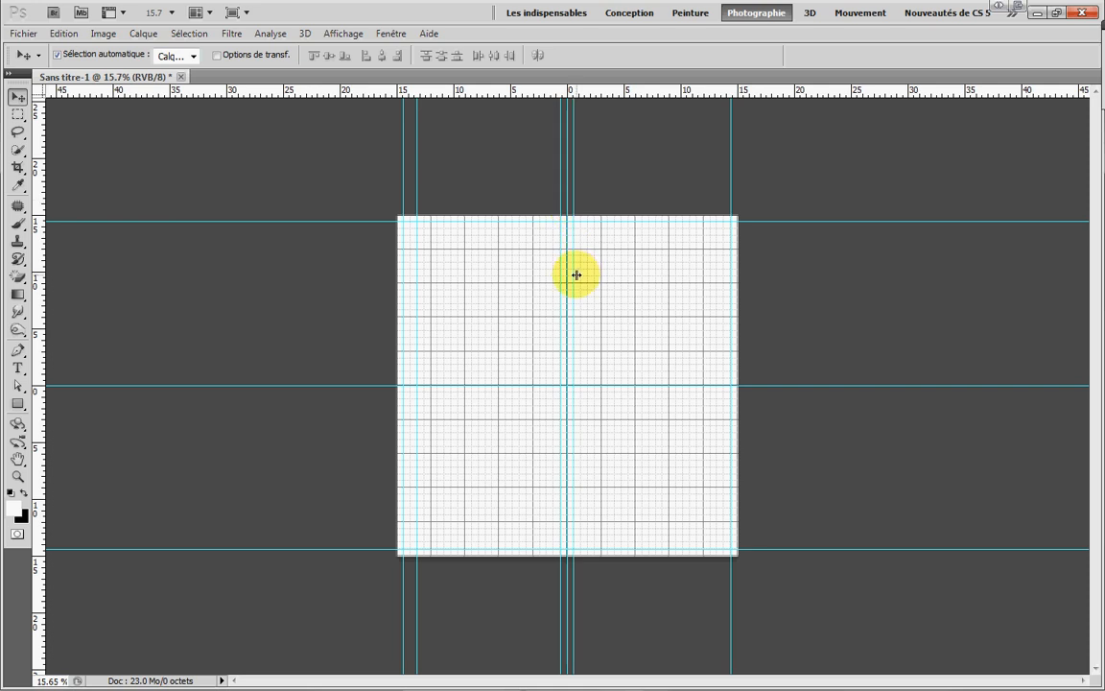
pyautogui.scroll(3, 576, 275)
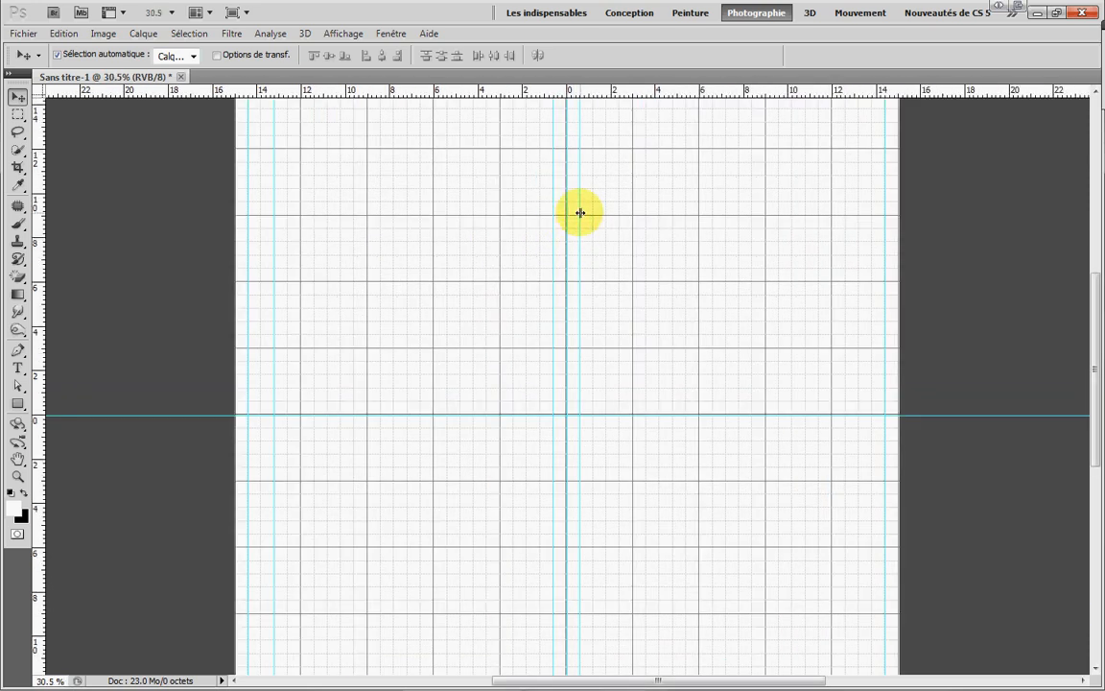
pyautogui.scroll(-2, 518, 232)
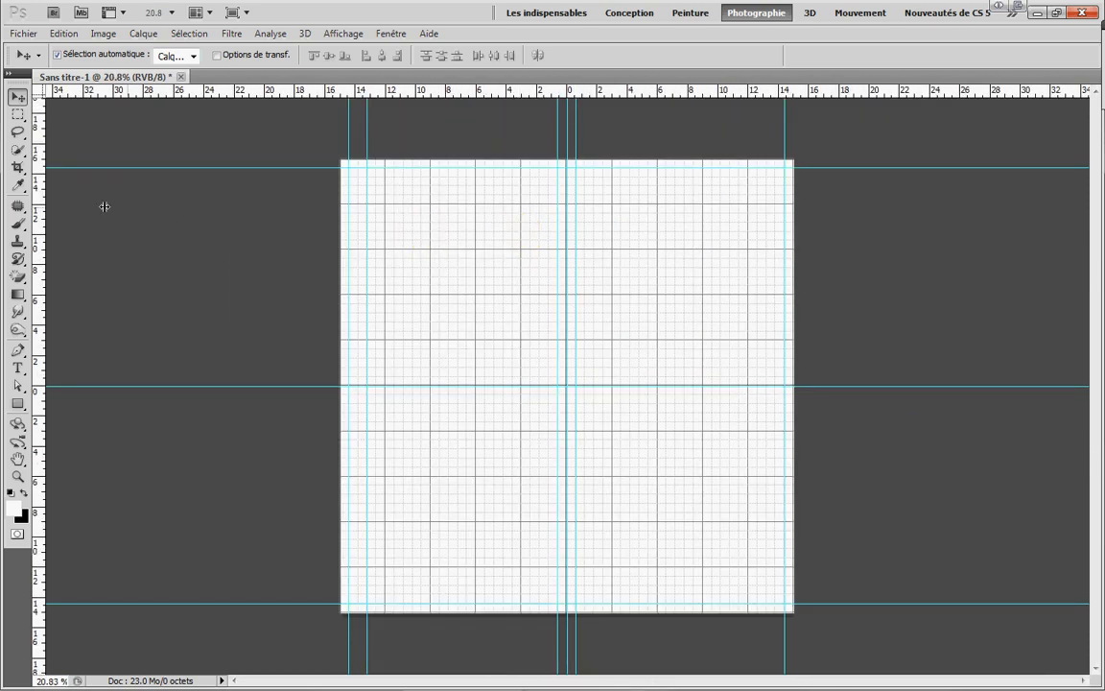
pyautogui.moveTo(36, 191); pyautogui.dragTo(768, 202)
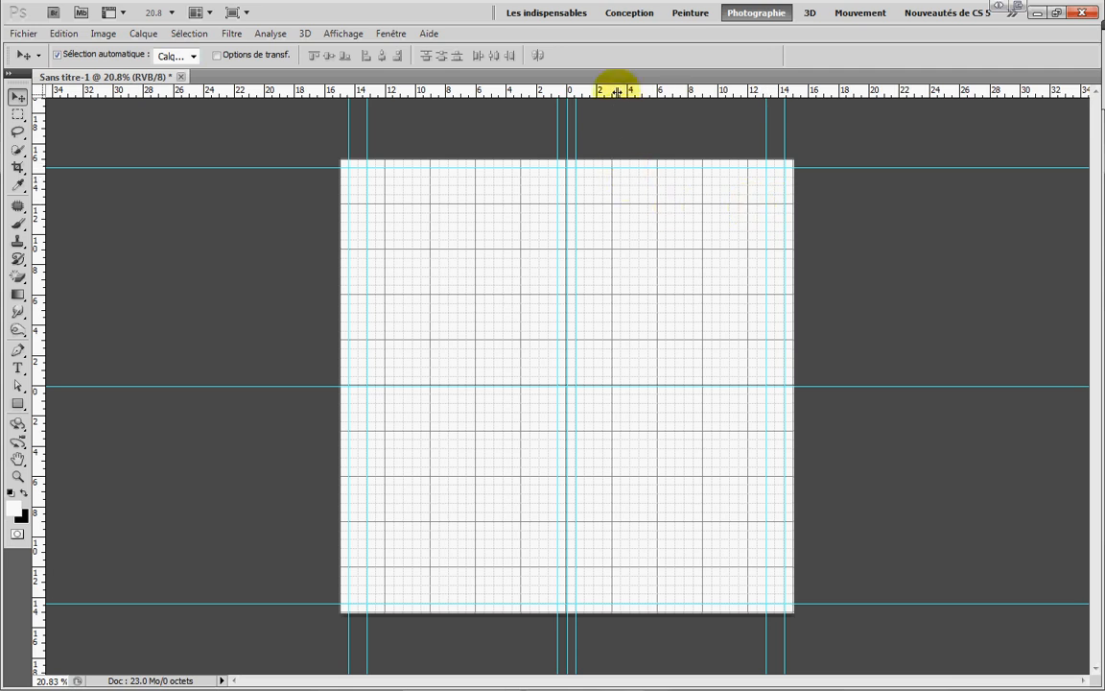
# Add horizontal guides for the photo frames at about 13.2 cm and 0.6 cm above and below the page centre
pyautogui.moveTo(621, 90); pyautogui.dragTo(614, 185)
pyautogui.moveTo(609, 89); pyautogui.dragTo(604, 378)
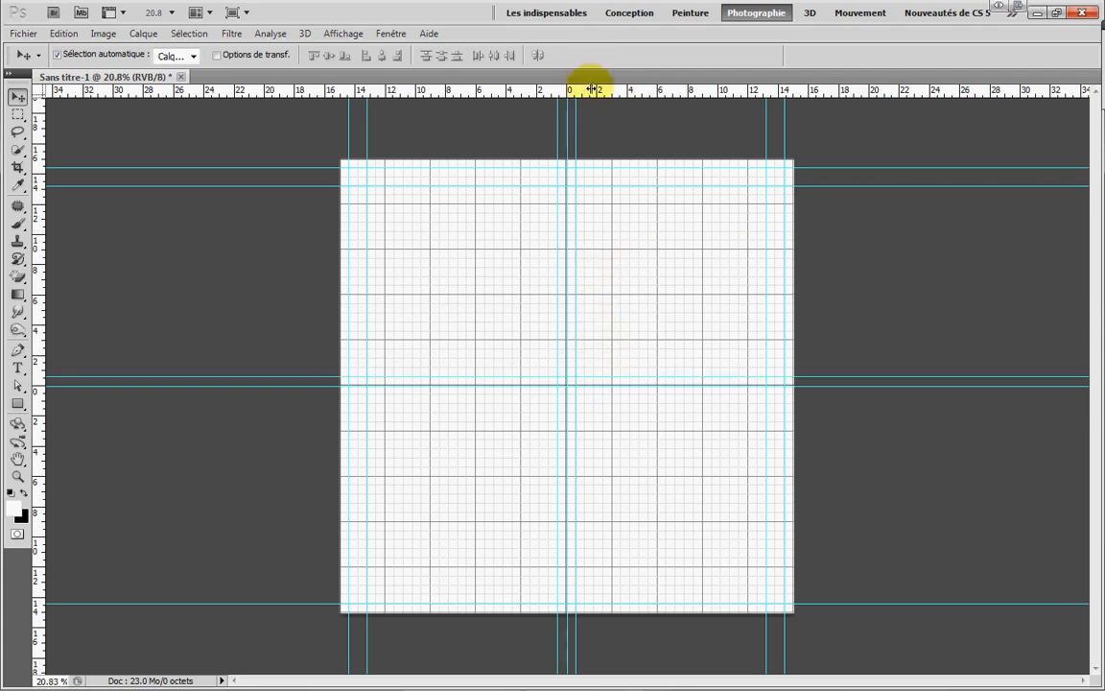
pyautogui.moveTo(592, 89); pyautogui.dragTo(608, 588)
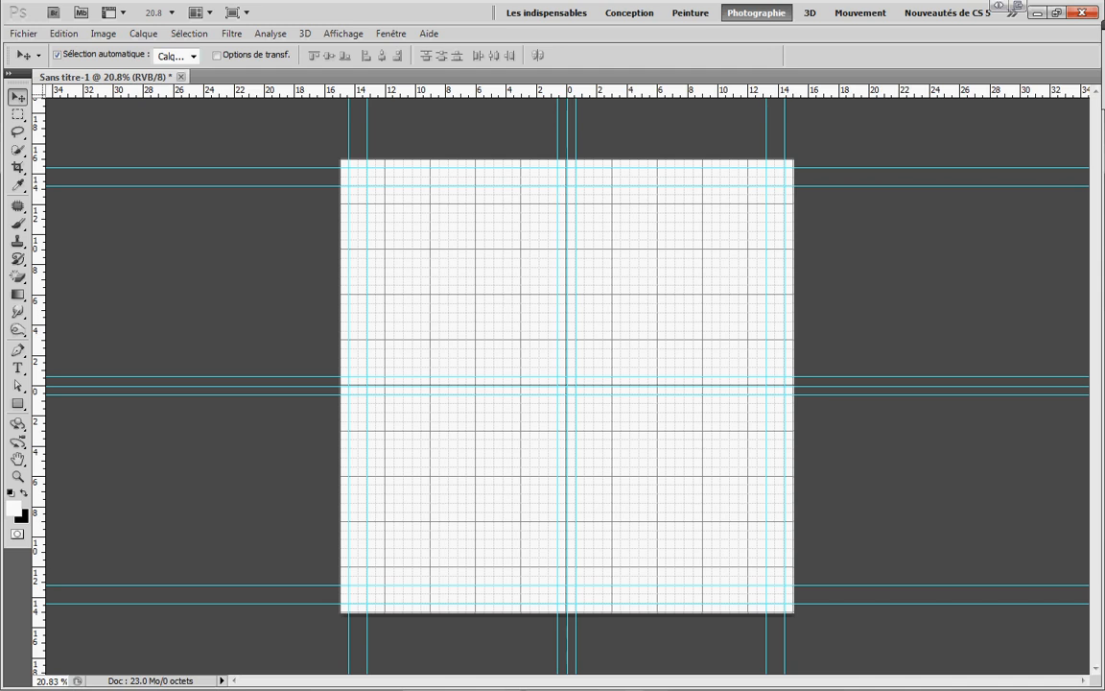
# On a new layer, add three rectangular marquee selections along the guides: two square frames above the page centre and one wide frame below
pyautogui.hotkey('ctrl', 'shift', 'alt', 'n')
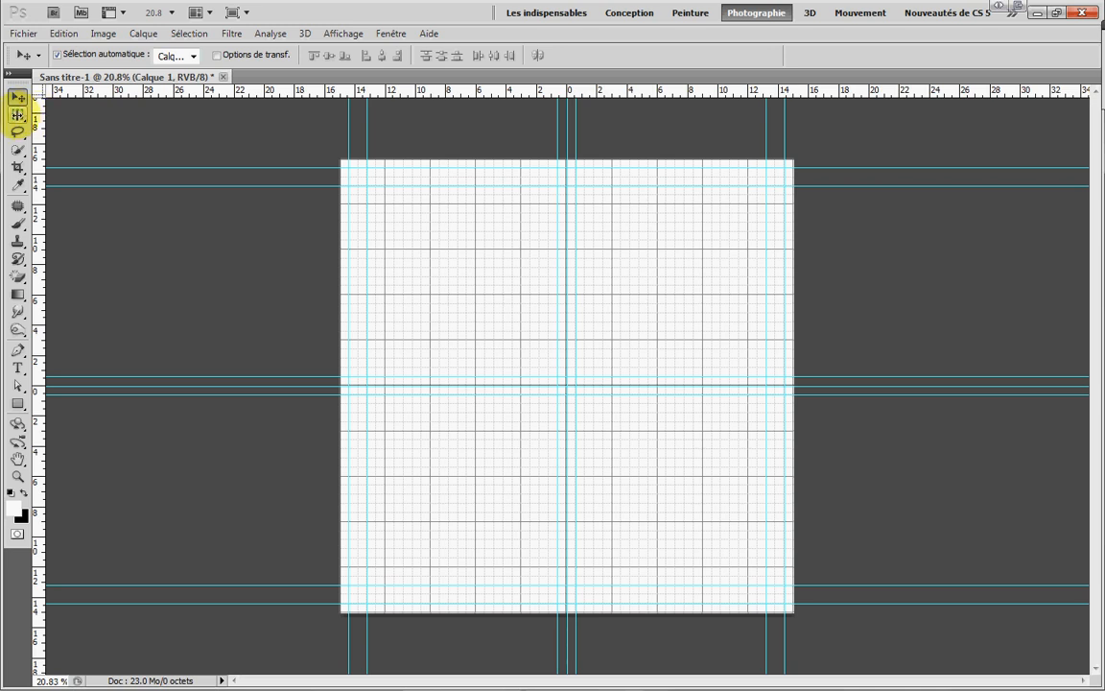
pyautogui.click(17, 115)
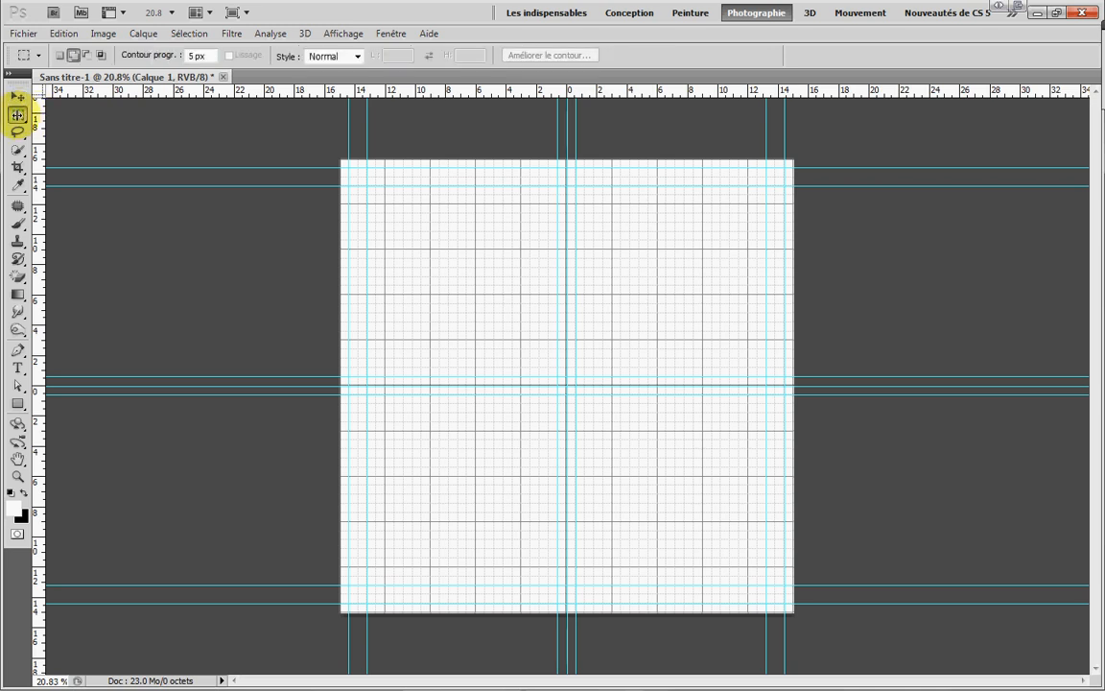
pyautogui.click(59, 55)
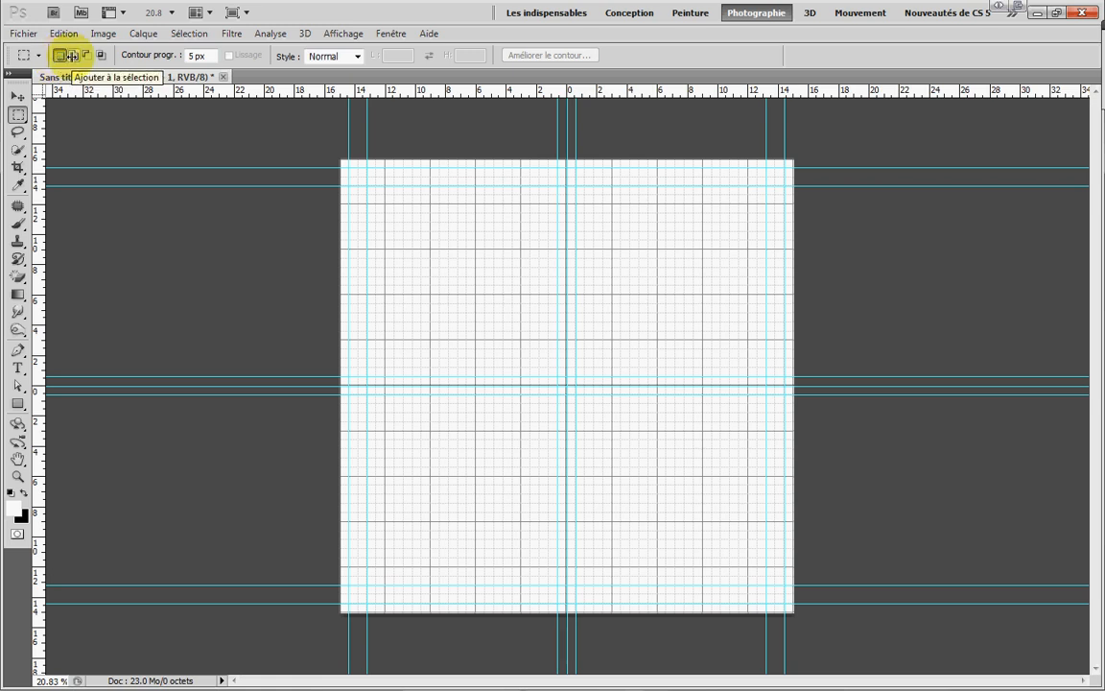
pyautogui.click(72, 56)
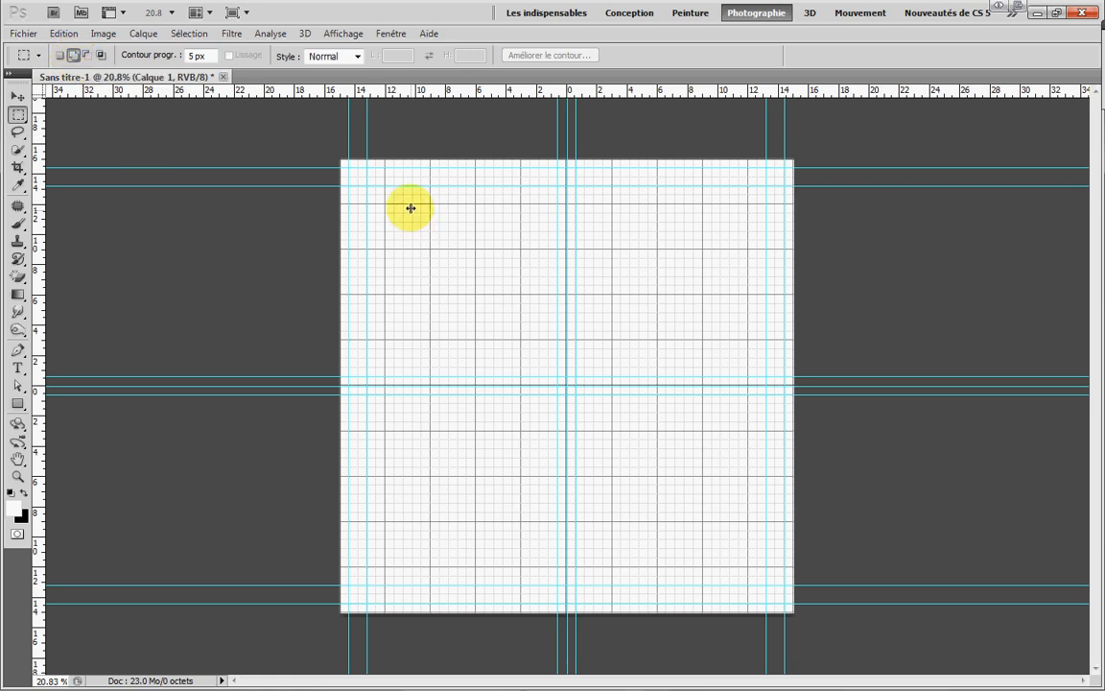
pyautogui.moveTo(368, 185); pyautogui.dragTo(523, 374)
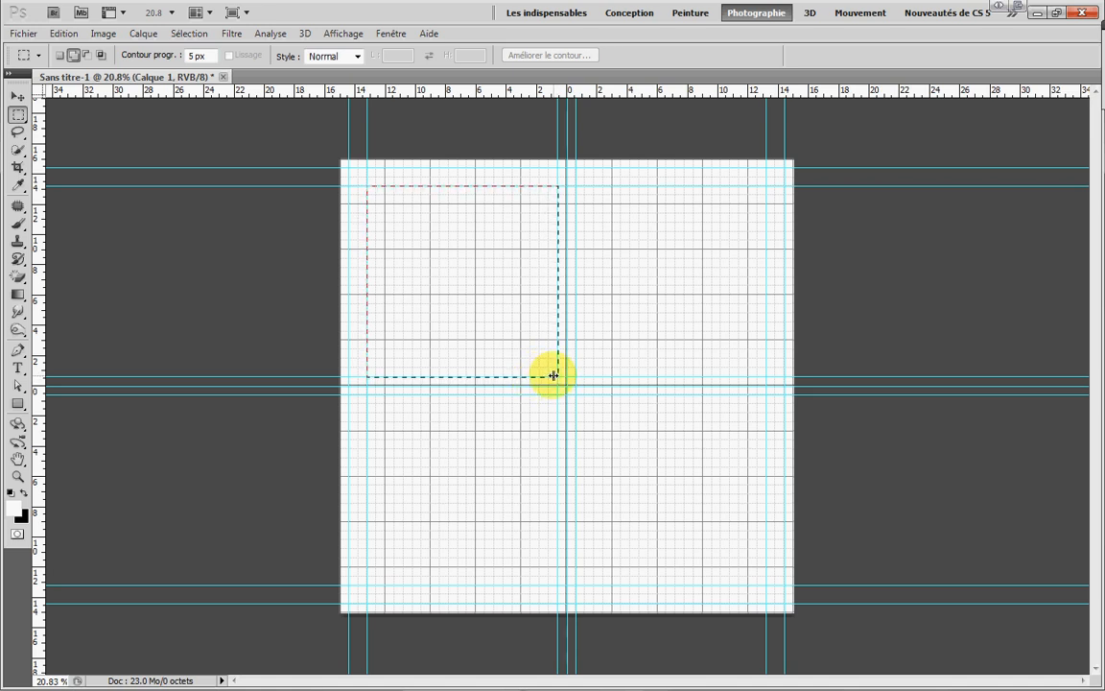
pyautogui.moveTo(553, 375); pyautogui.dragTo(553, 375)
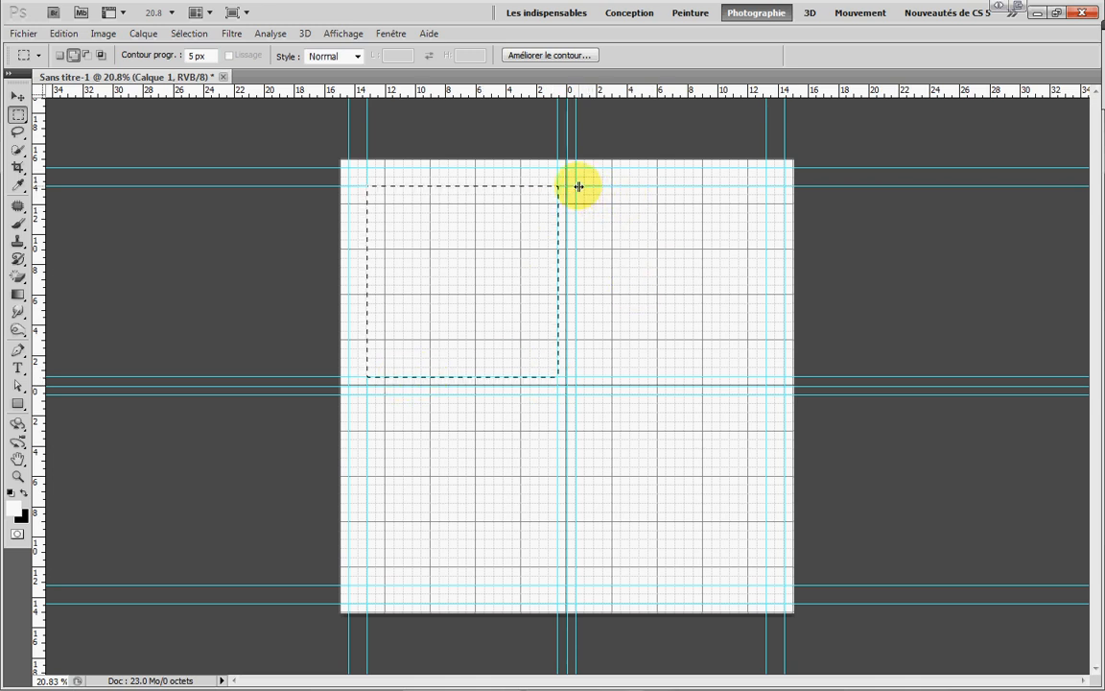
pyautogui.moveTo(578, 186); pyautogui.dragTo(766, 374)
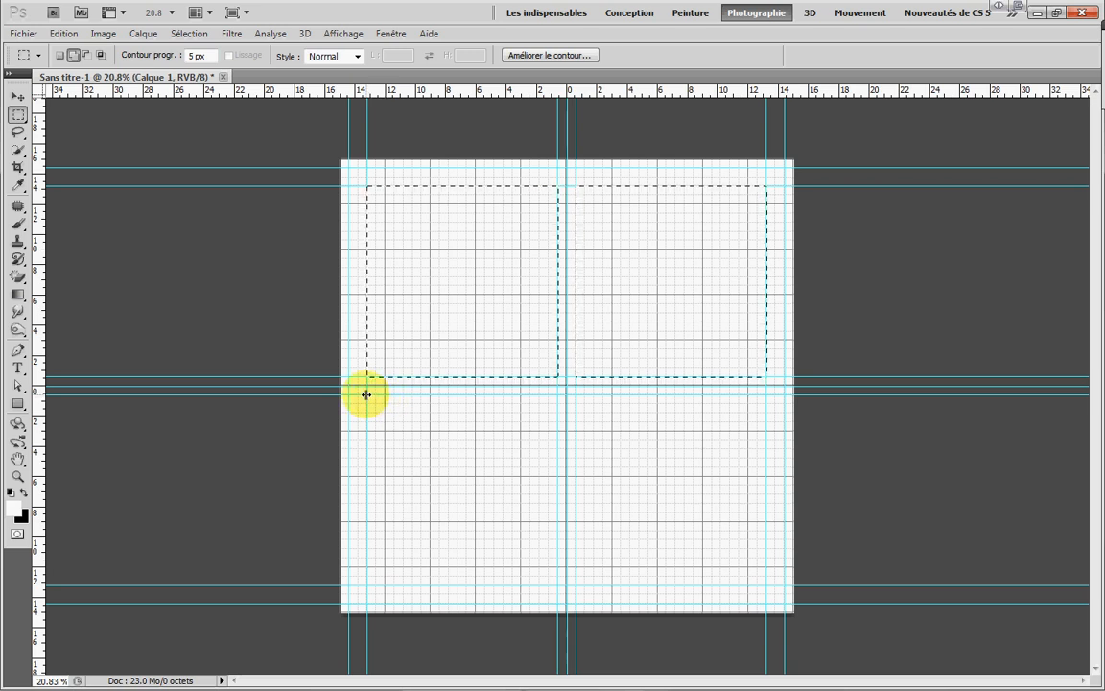
pyautogui.moveTo(553, 561); pyautogui.dragTo(755, 584)
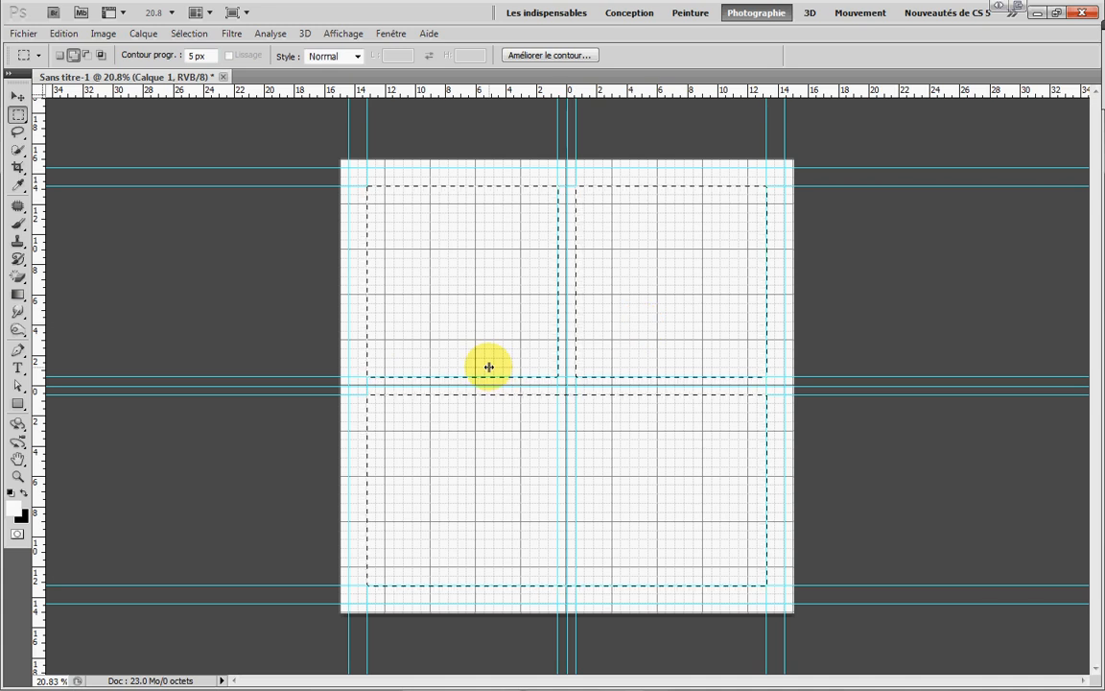
# Hide the document grid while keeping the guides and selection outlines displayed
pyautogui.click(333, 33)
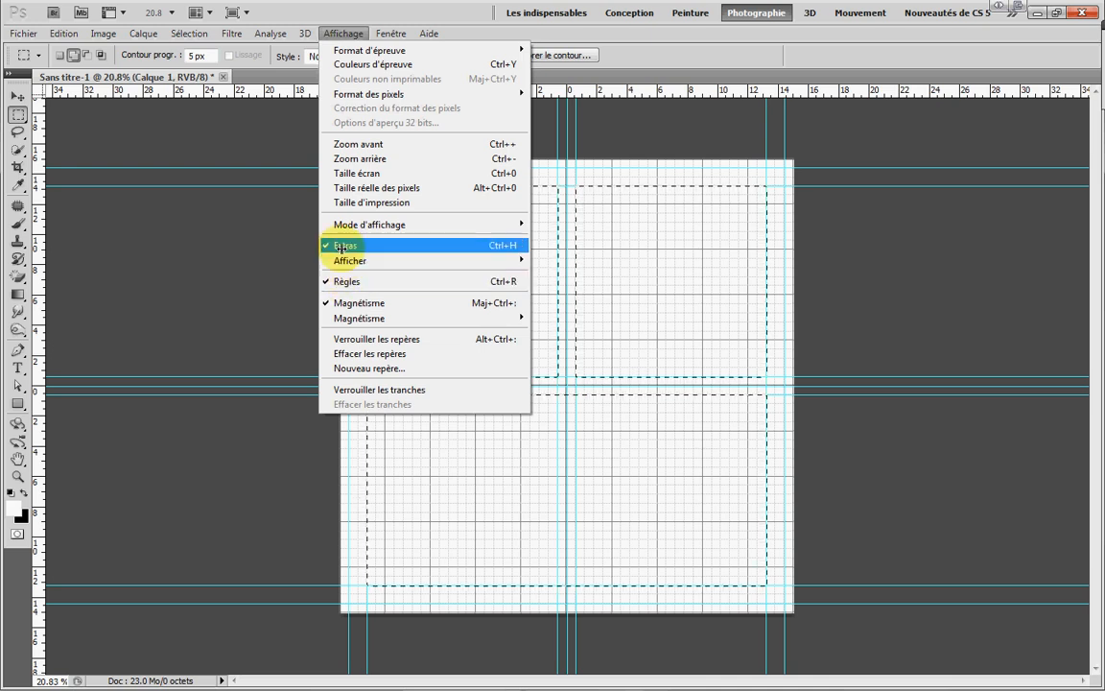
pyautogui.moveTo(350, 260)
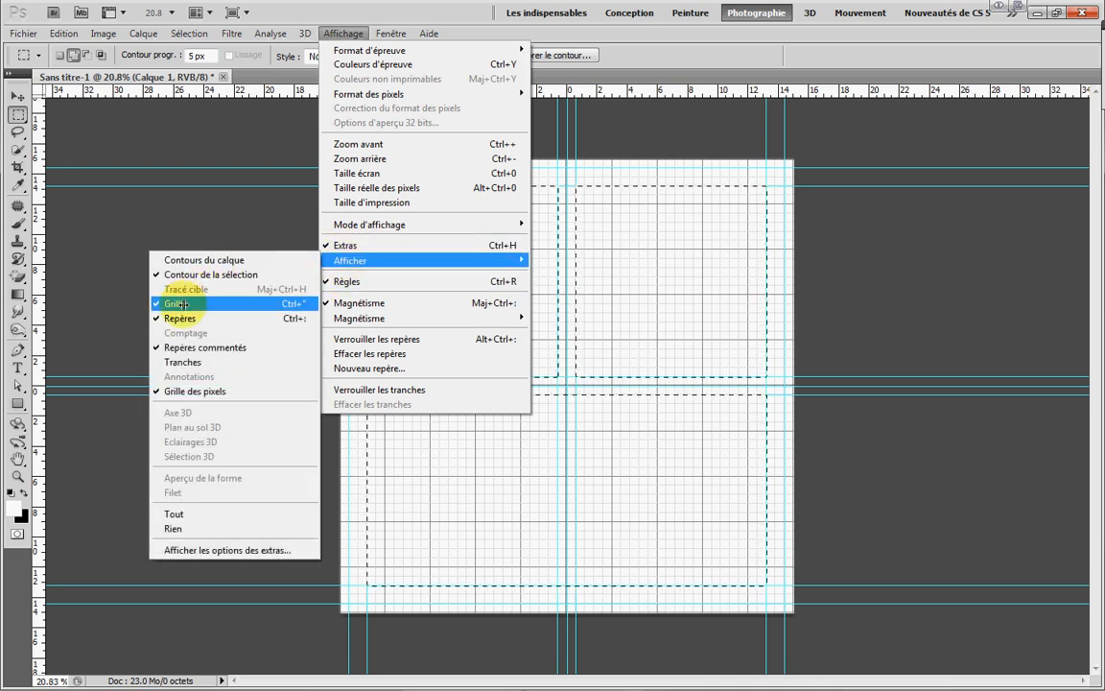
pyautogui.click(182, 303)
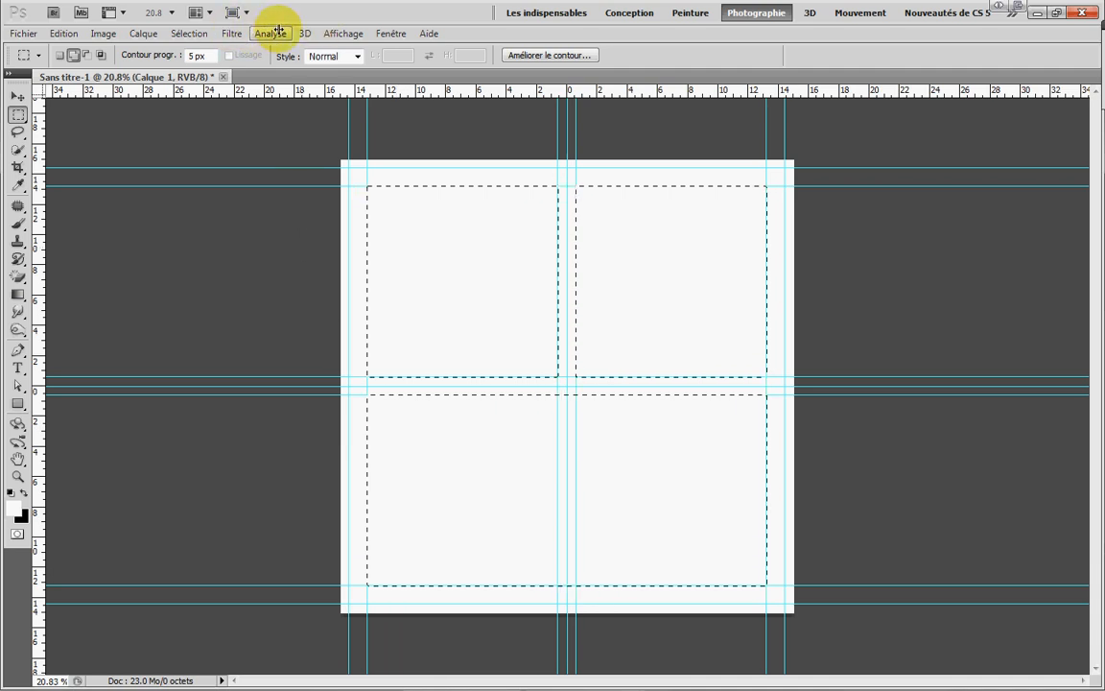
# Hide the guides to view the three frame selections alone and show the guides again
pyautogui.click(342, 32)
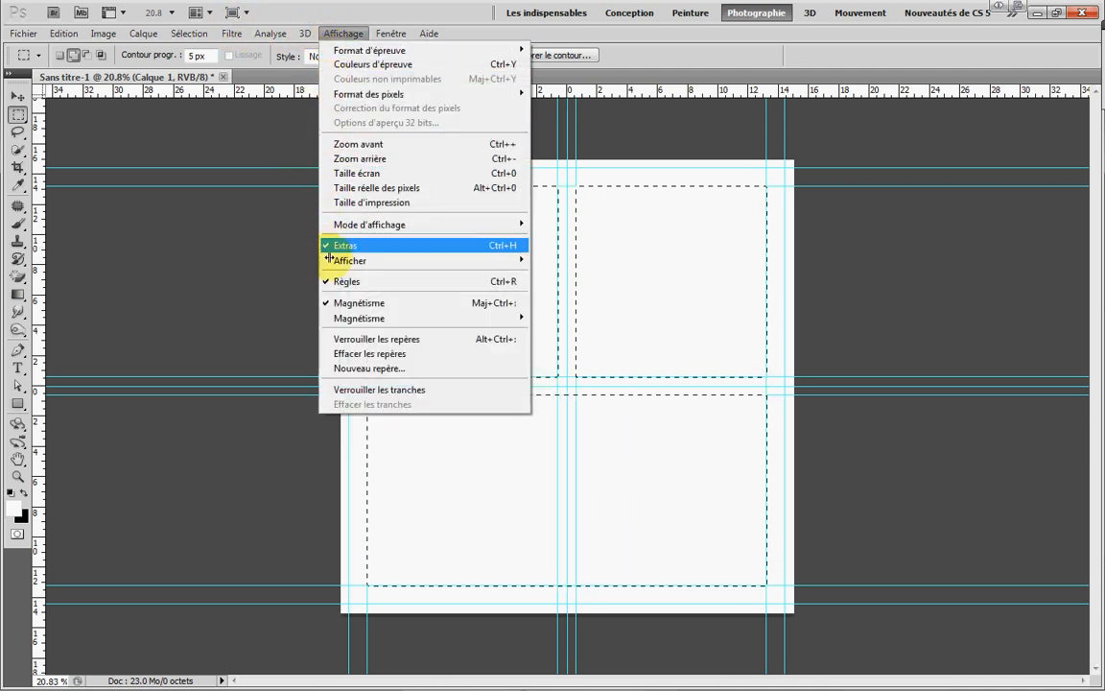
pyautogui.moveTo(330, 260)
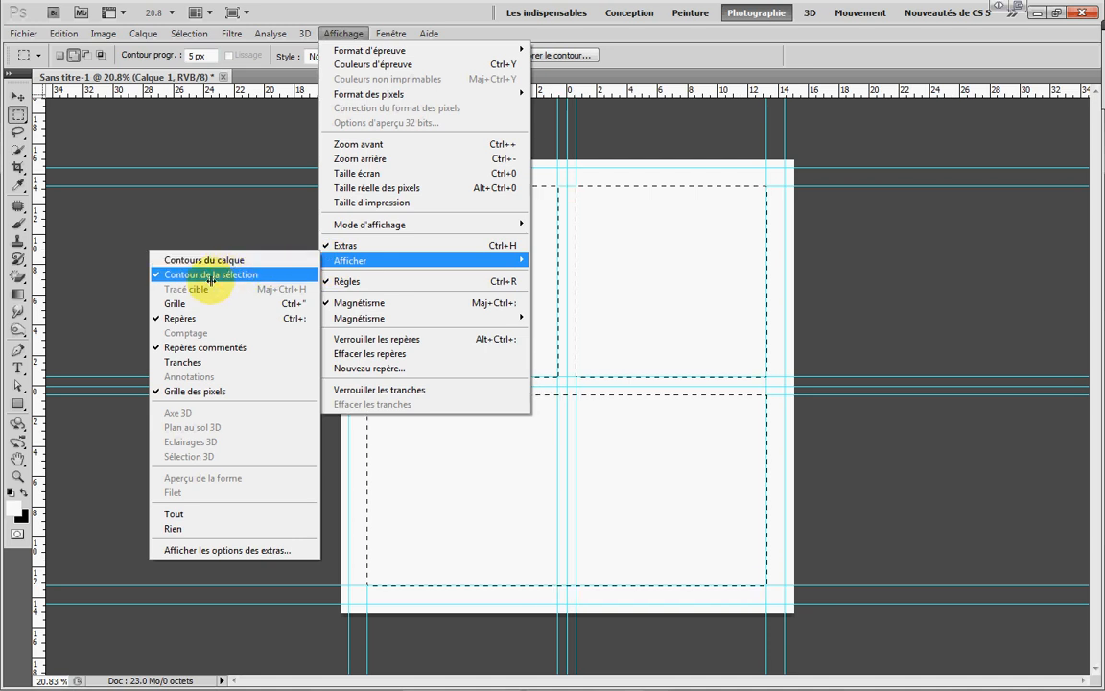
pyautogui.click(170, 318)
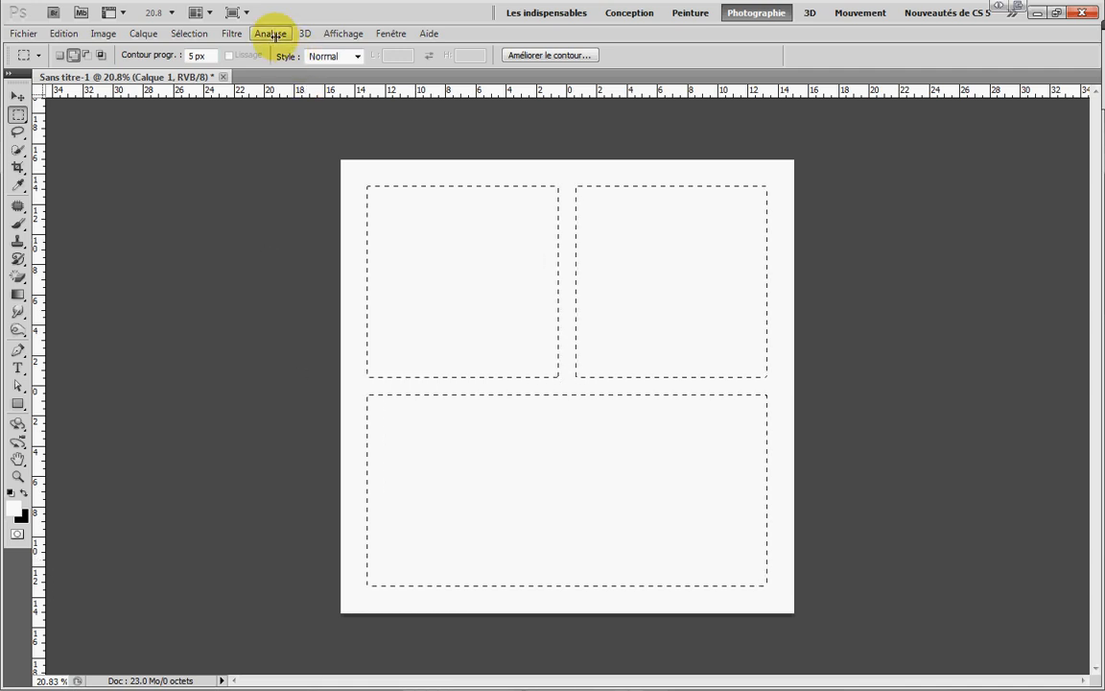
pyautogui.click(329, 34)
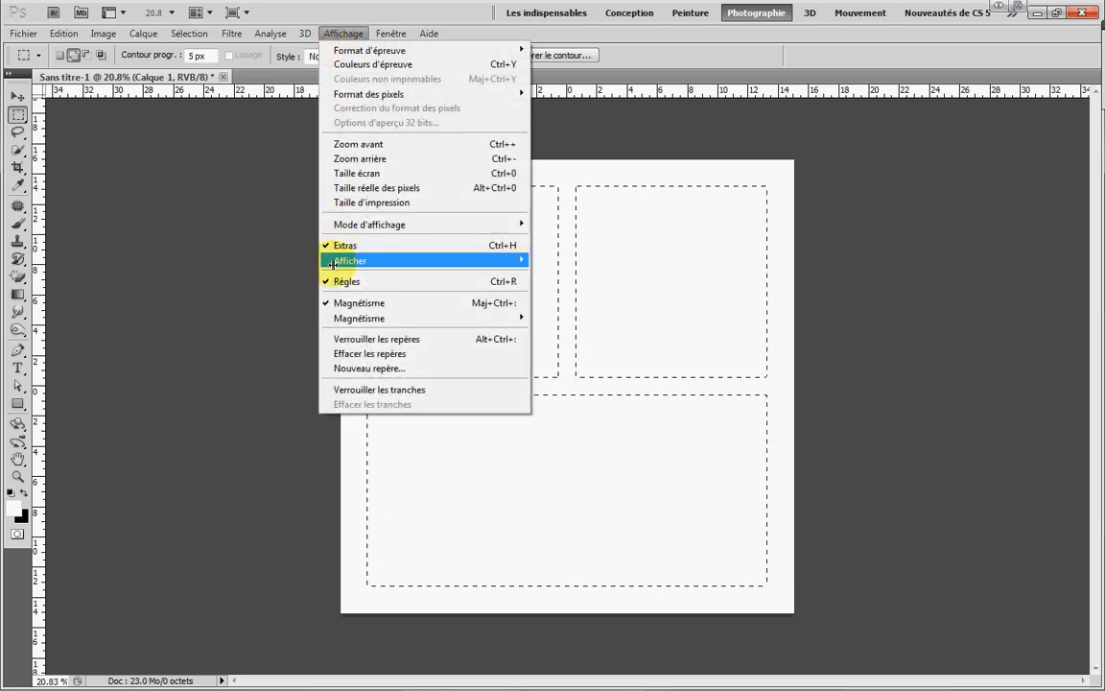
pyautogui.moveTo(332, 262)
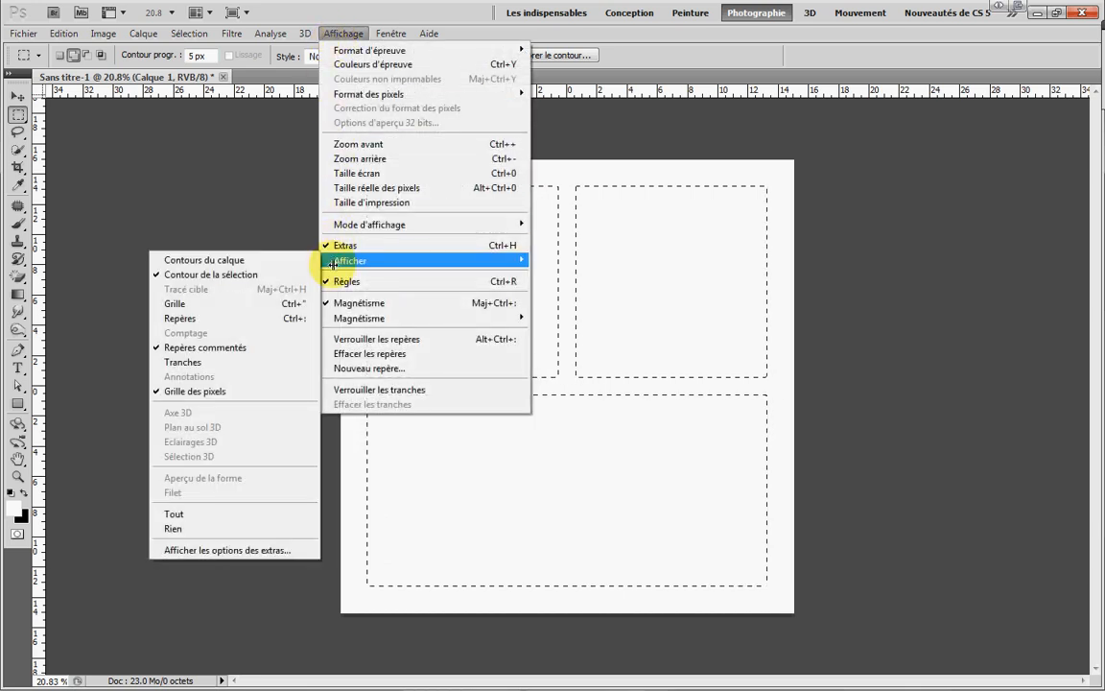
pyautogui.click(197, 317)
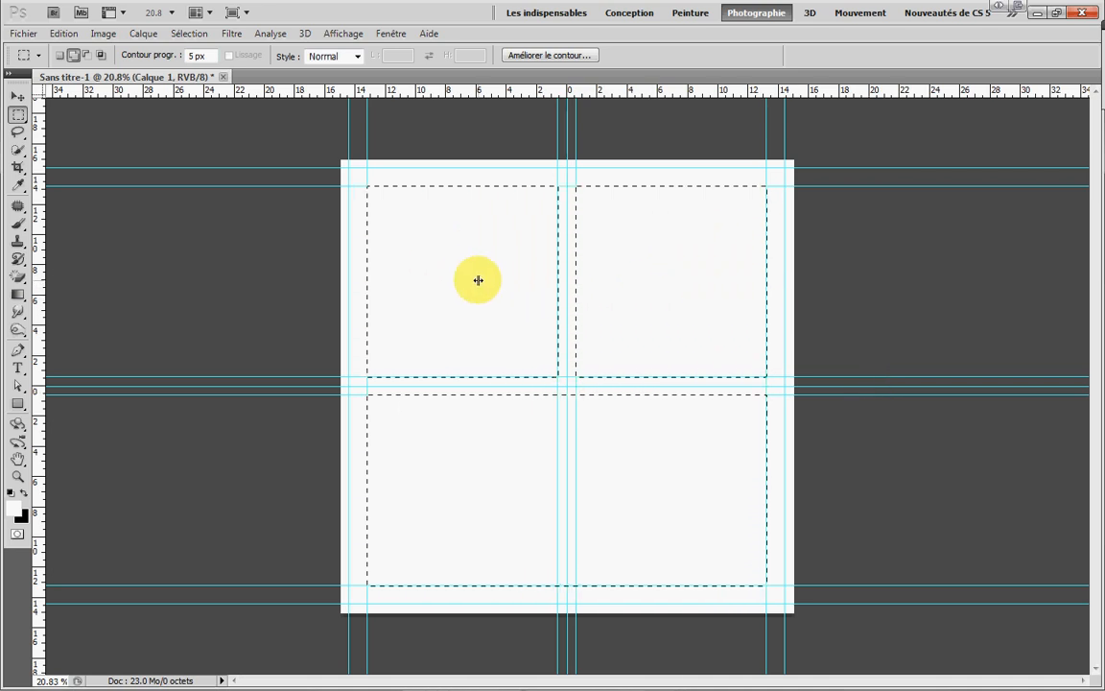
# Swap the foreground colour to black and fill the three selected frames on the new layer with the Paint Bucket
pyautogui.click(25, 492)
pyautogui.click(17, 294)
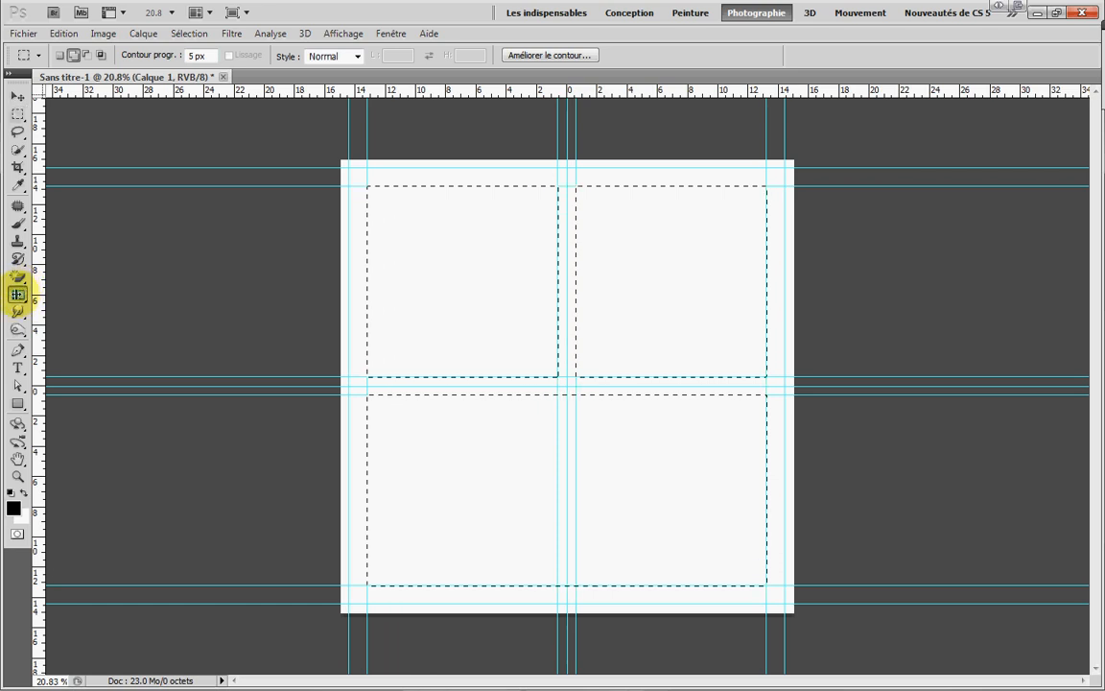
pyautogui.moveTo(18, 293); pyautogui.dragTo(69, 308)
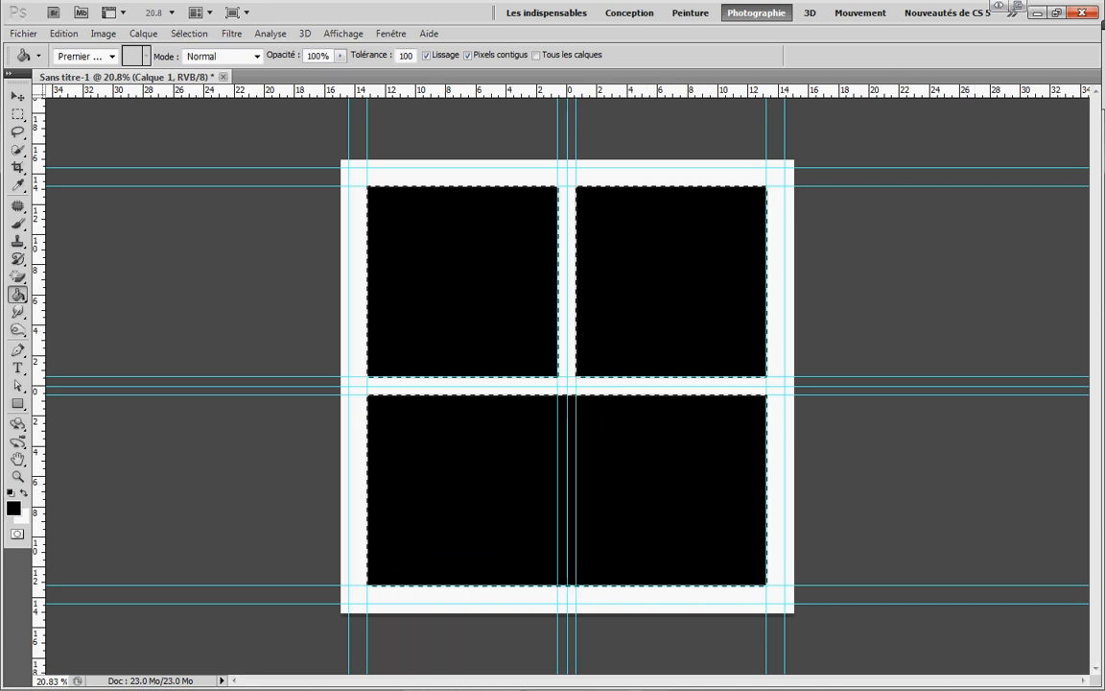
# Bring up the layer list beside the canvas and compare the Arrière-plan layer with the black frames on Calque 1
pyautogui.moveTo(1103, 84); pyautogui.dragTo(942, 104)
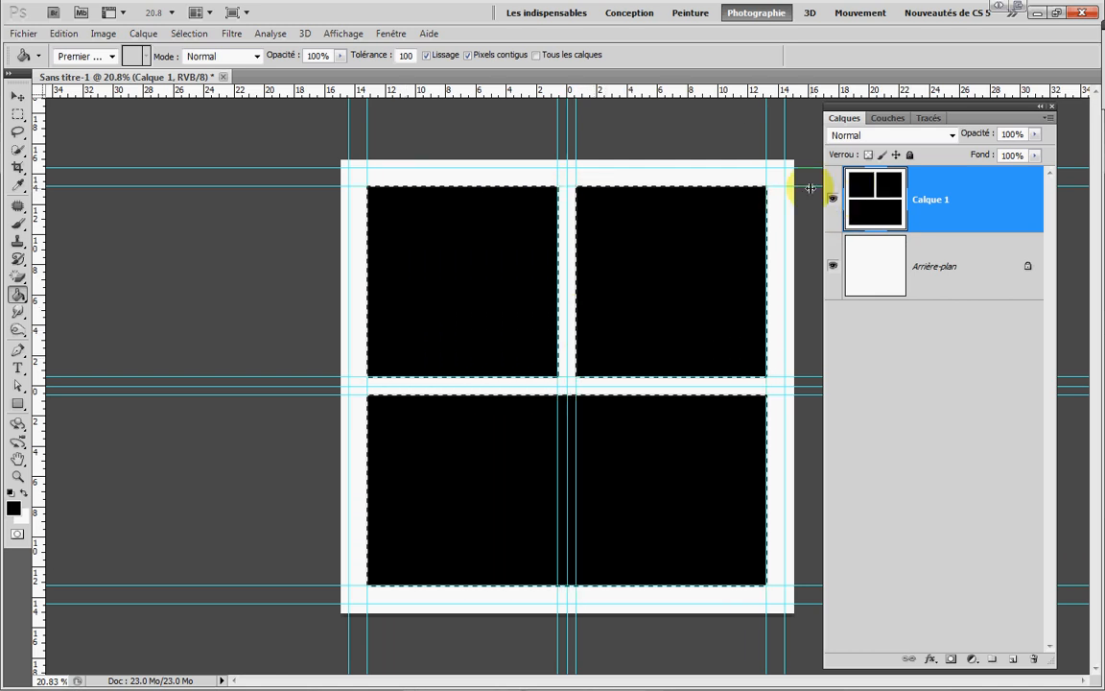
pyautogui.click(866, 274)
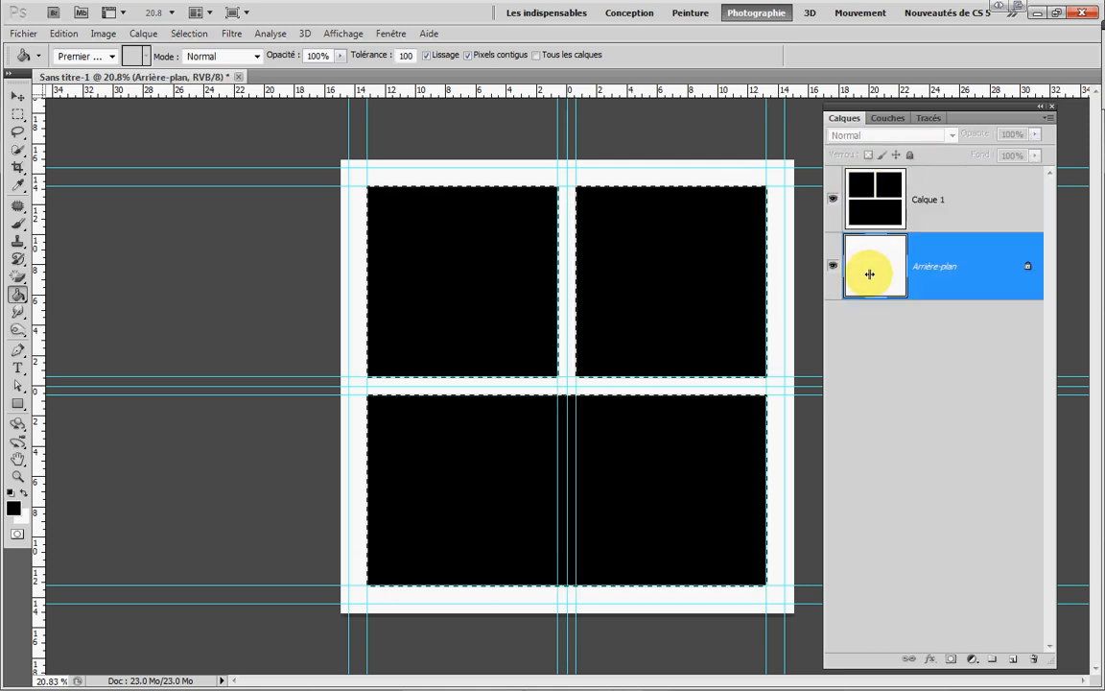
pyautogui.click(852, 225)
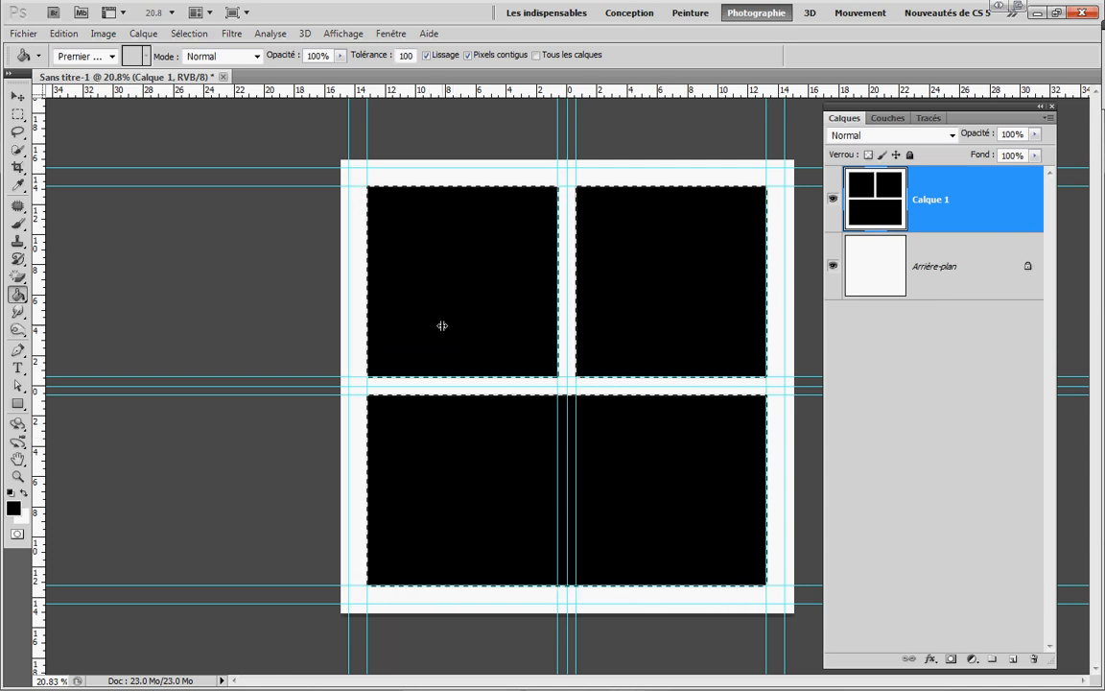
# View the measurement units offered for the horizontal ruler
pyautogui.click(376, 586)
pyautogui.click(354, 163)
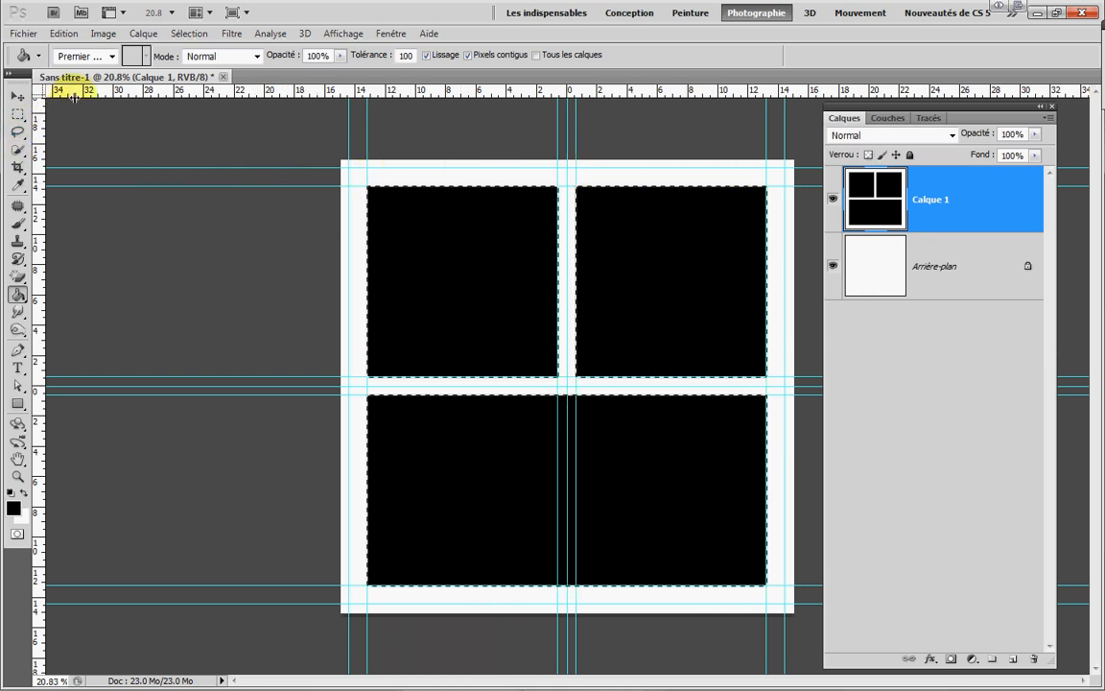
pyautogui.rightClick(281, 91)
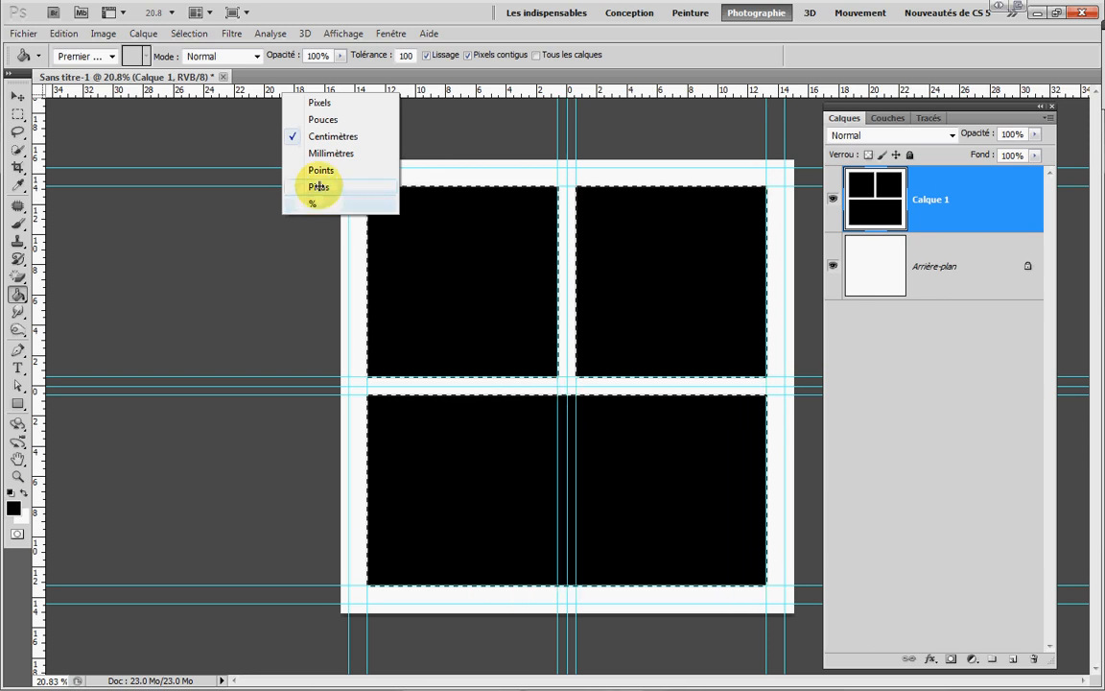
pyautogui.click(42, 90)
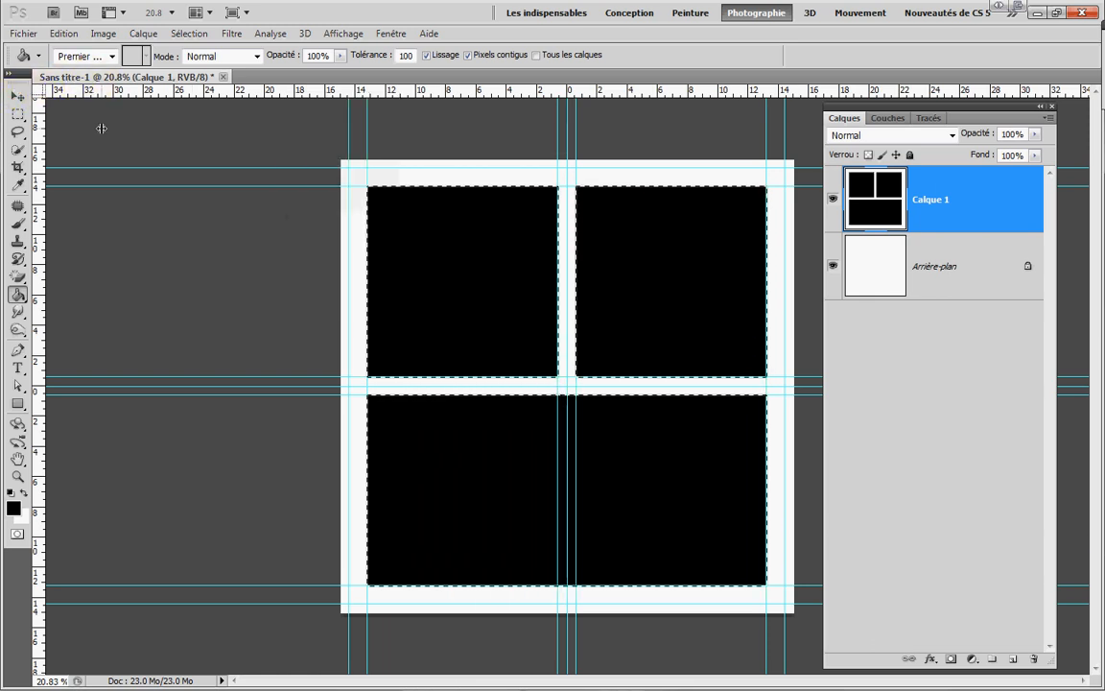
# Reset the ruler origin to its default position and place it back at the intersection of the page's centre guides
pyautogui.doubleClick(39, 90)
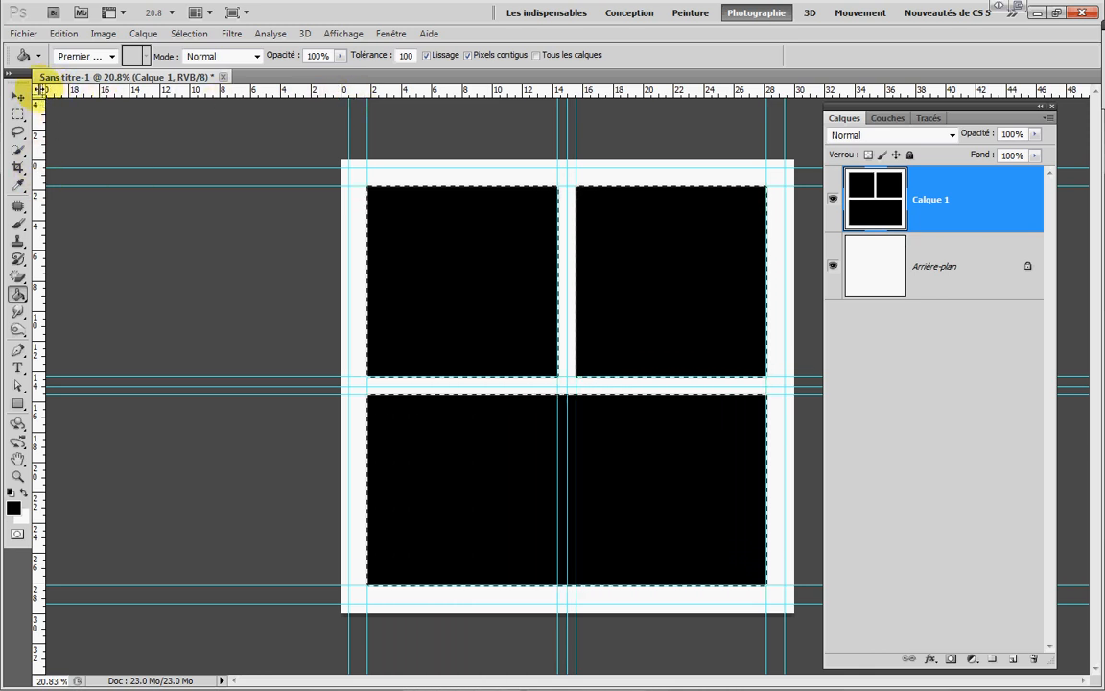
pyautogui.moveTo(43, 90); pyautogui.dragTo(569, 386)
pyautogui.click(359, 168)
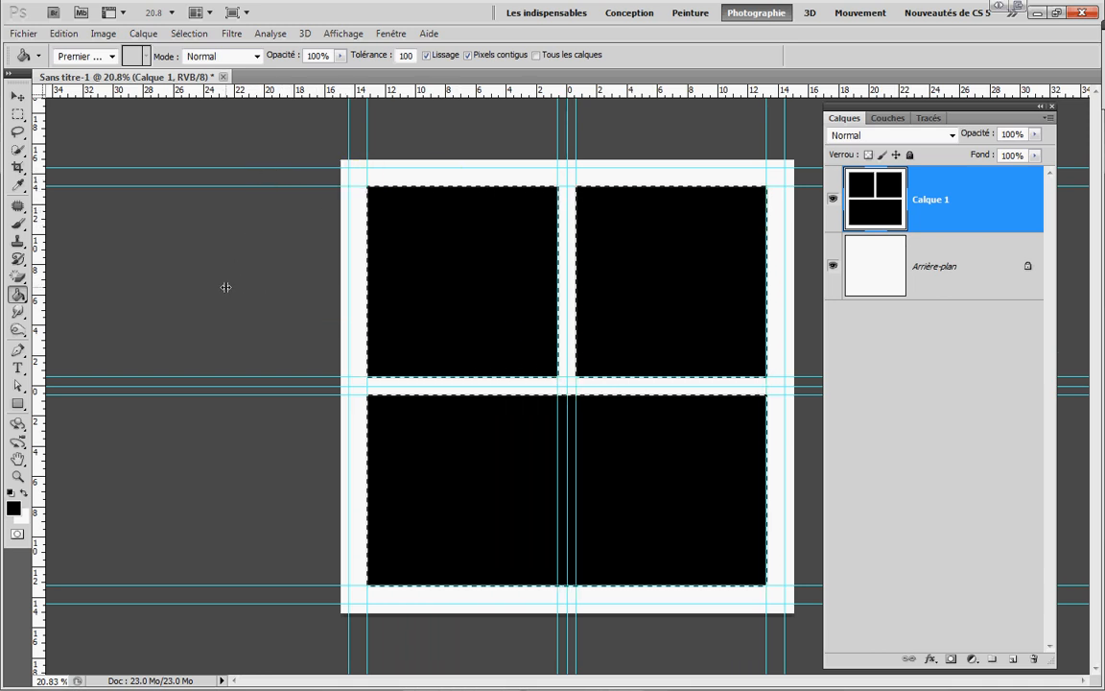
pyautogui.click(569, 355)
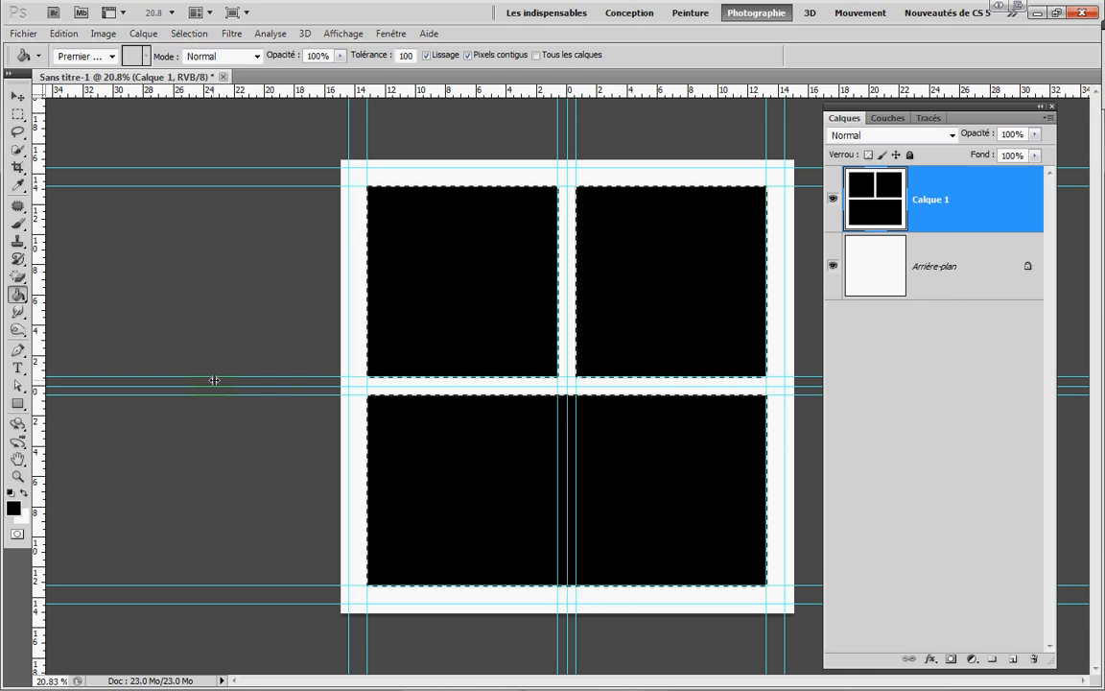
pyautogui.click(23, 413)
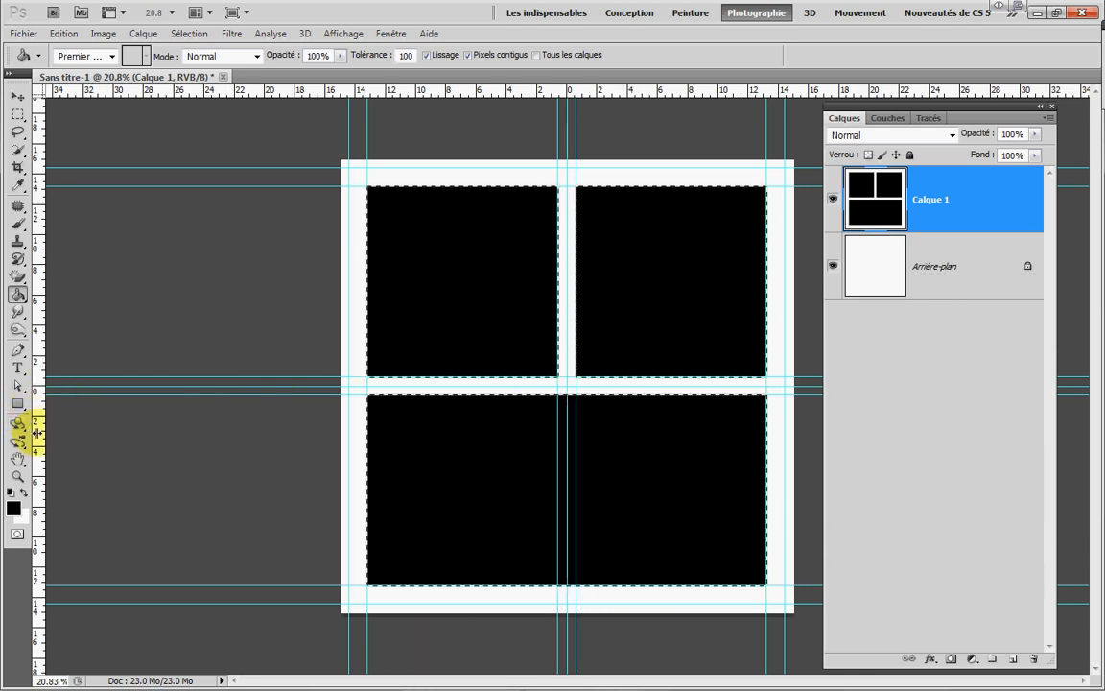